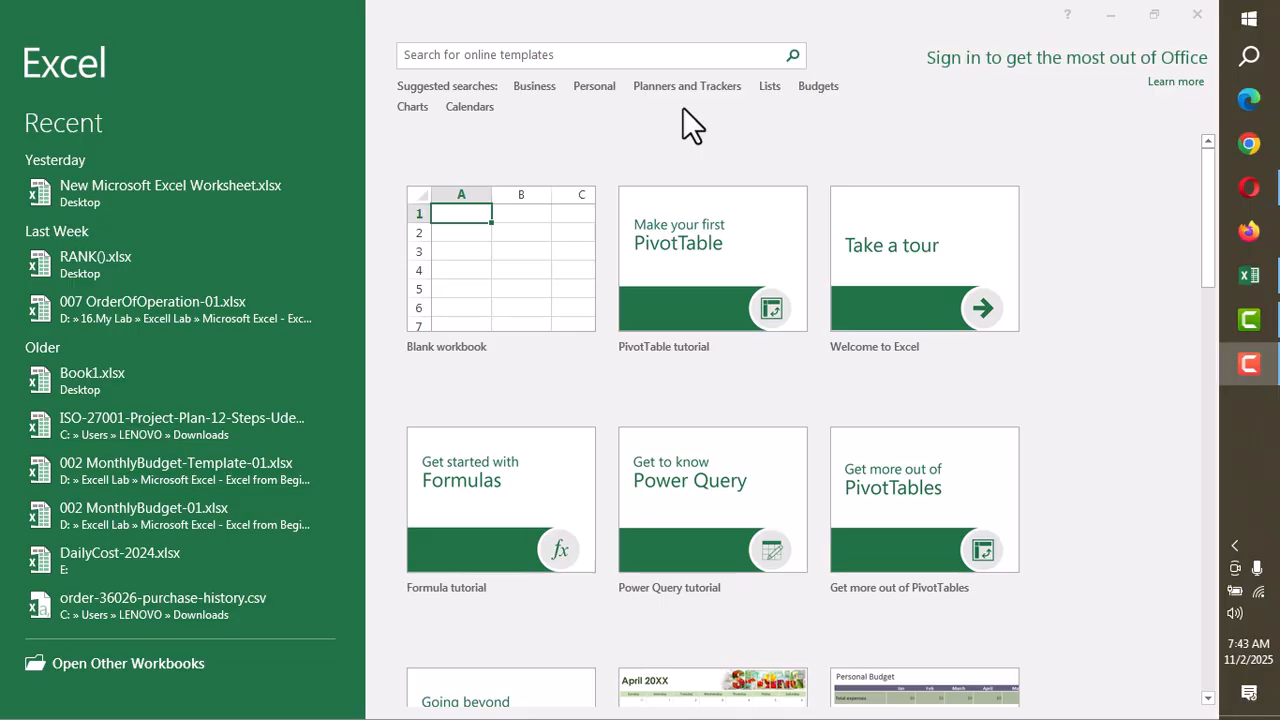
# Search Windows for "excel" to locate the Excel 2016 app, and return to the Excel start screen
pyautogui.click(1248, 19)
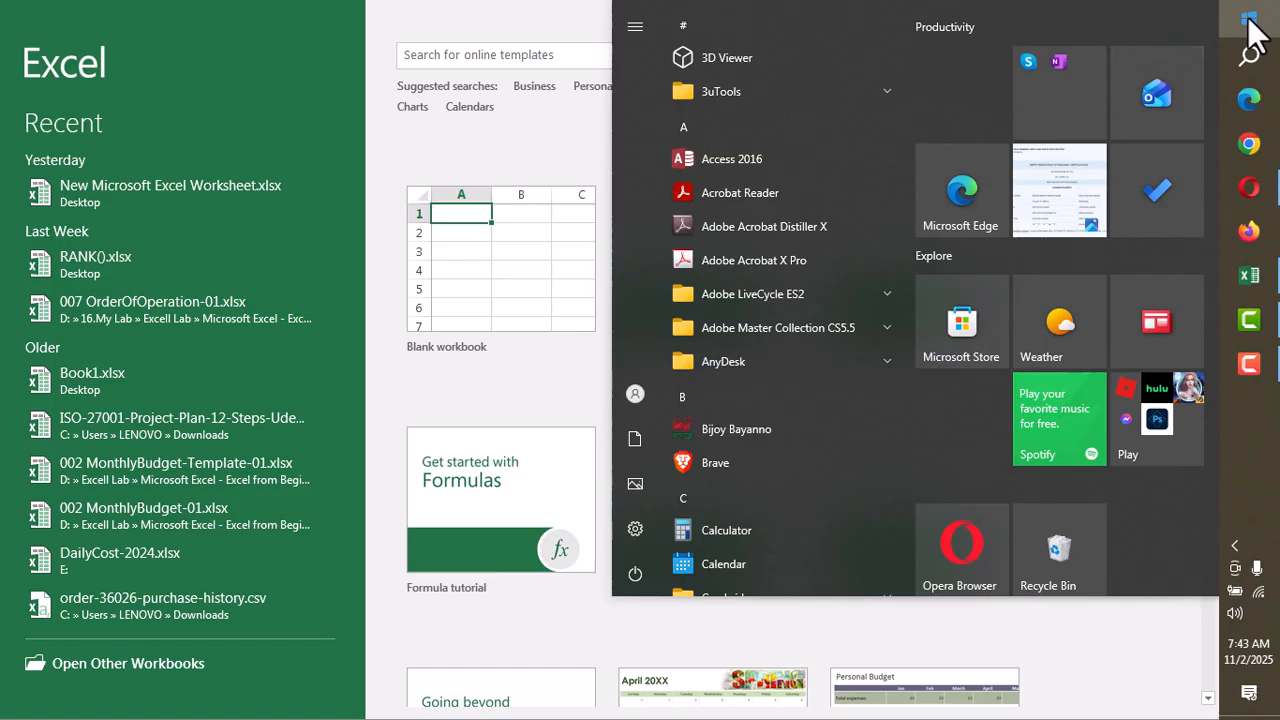
pyautogui.write('excel')
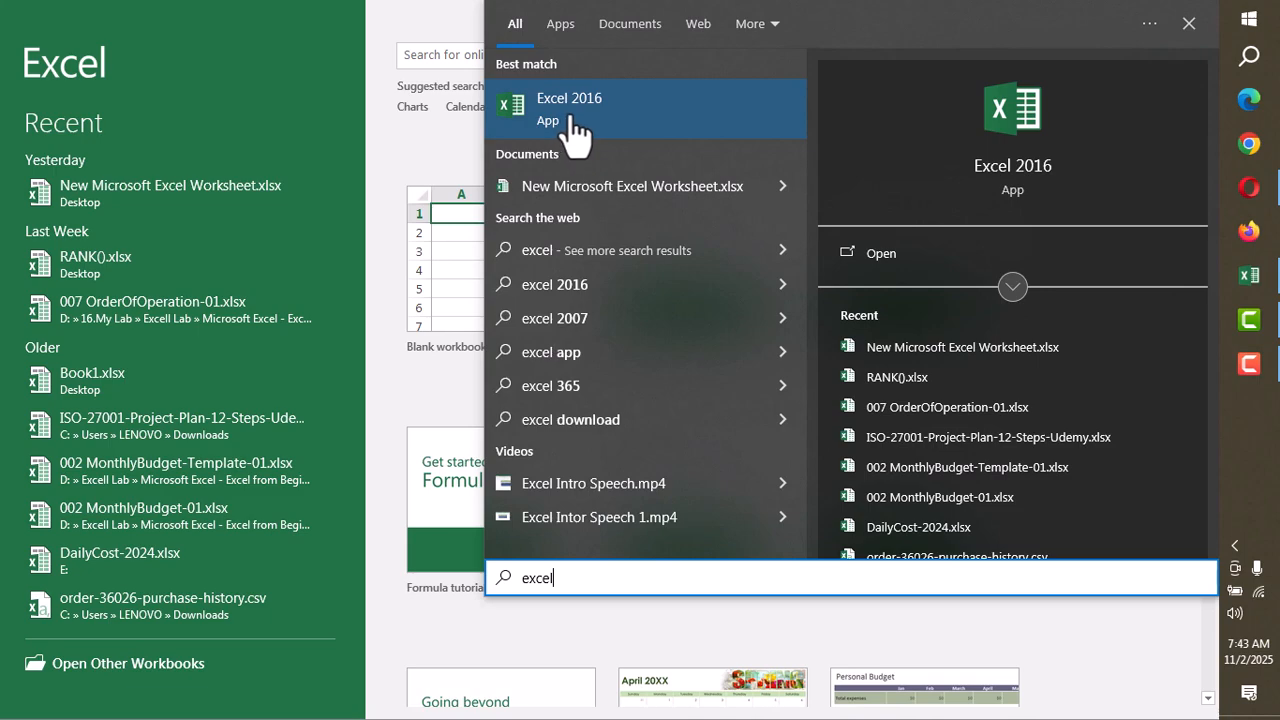
pyautogui.click(316, 143)
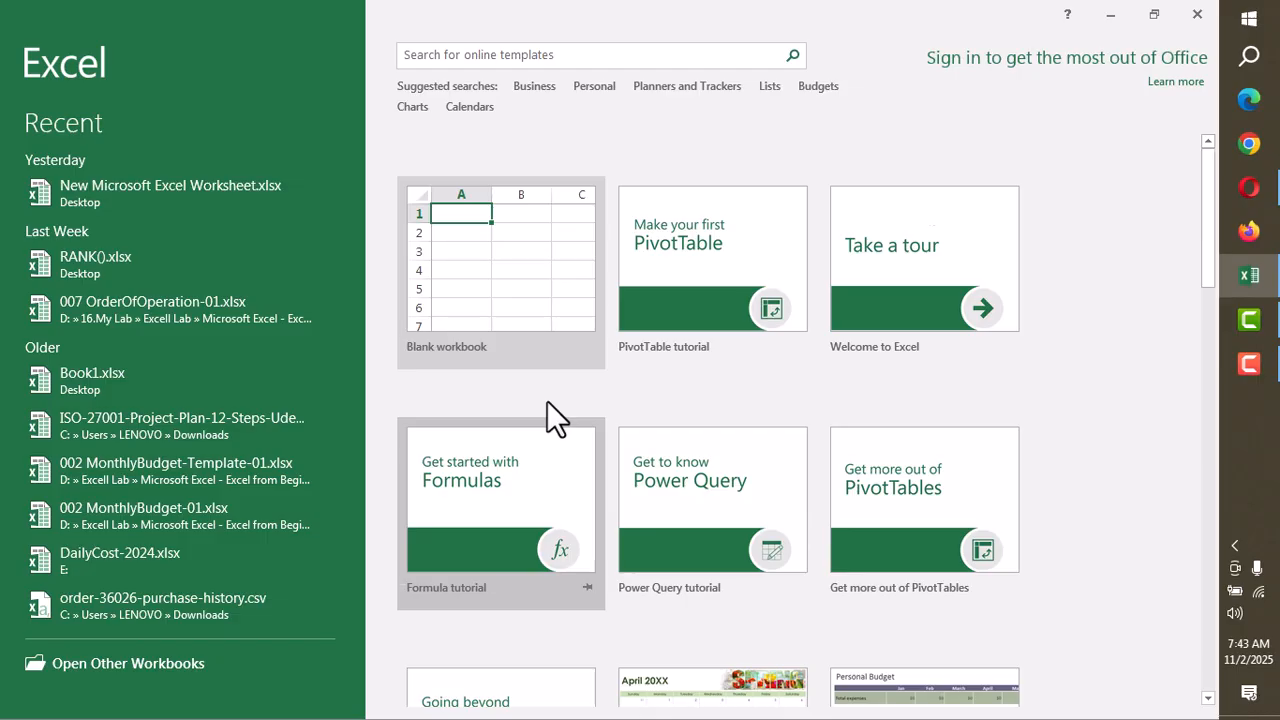
# Browse the available workbook templates on the start screen, from the tutorials to the inventory and calculator templates
pyautogui.scroll(-5, 547, 401)
pyautogui.scroll(-8, 547, 401)
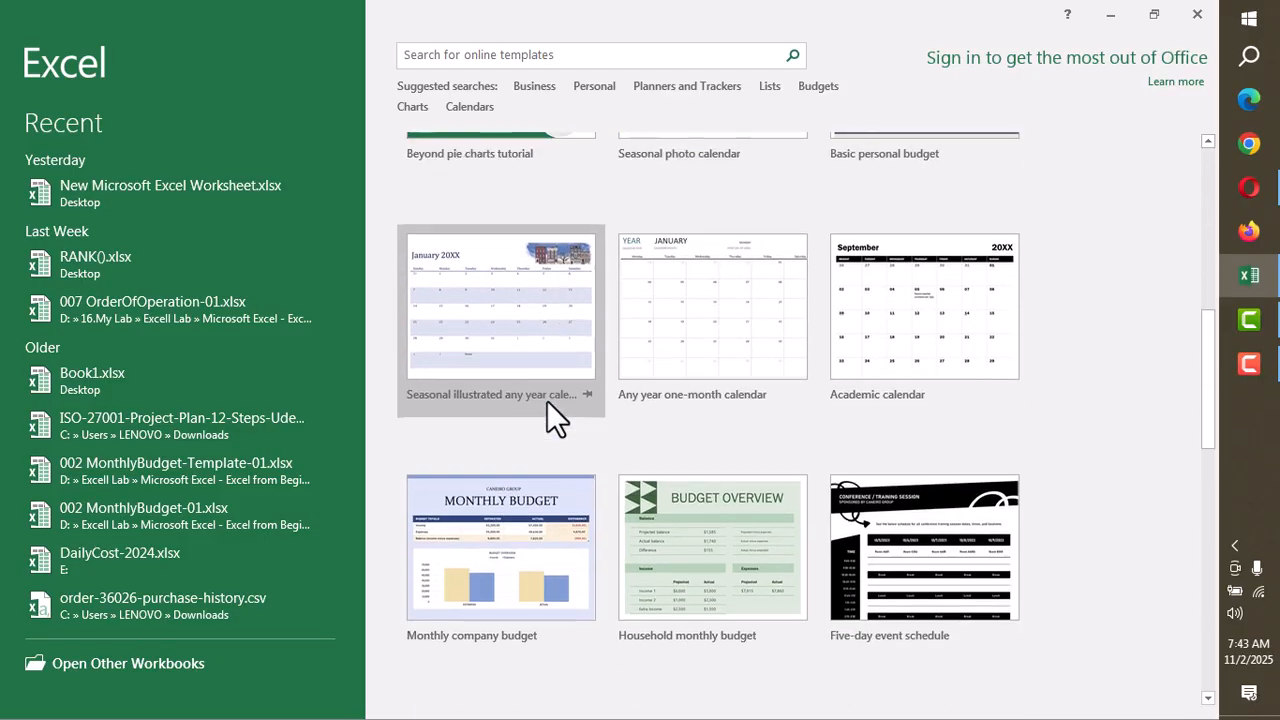
pyautogui.scroll(-1, 547, 401)
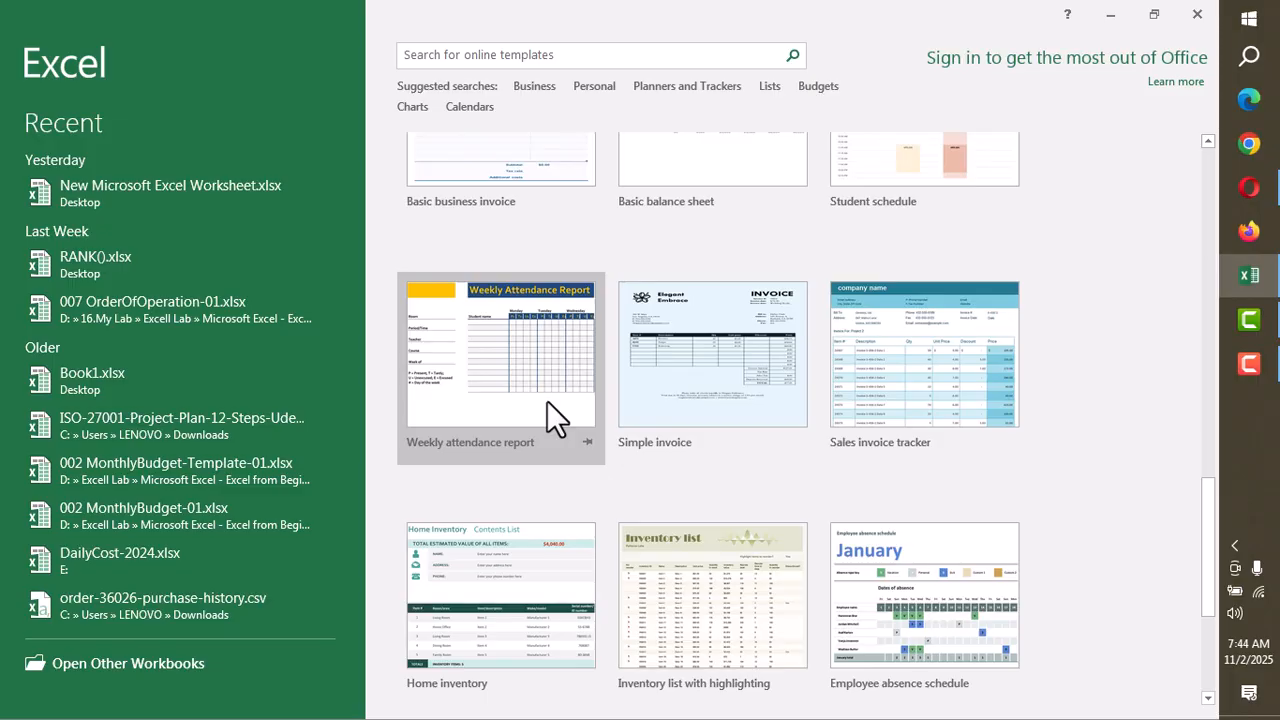
pyautogui.scroll(3, 548, 404)
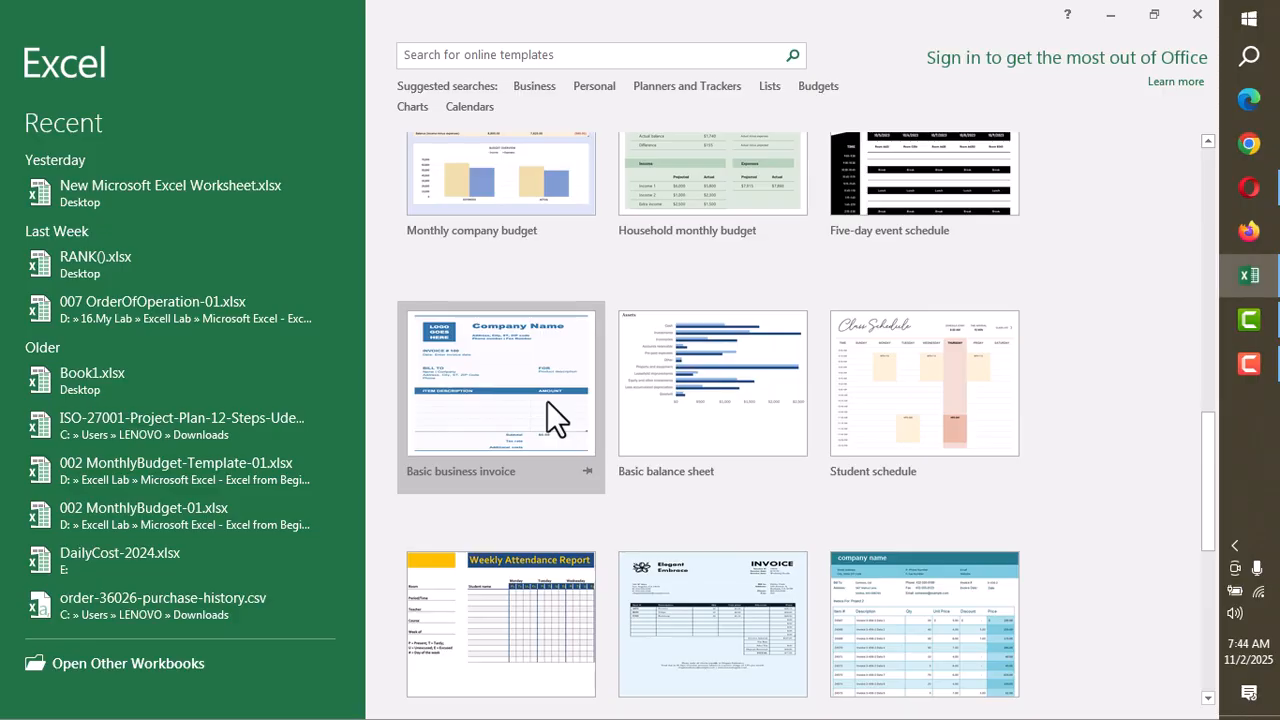
pyautogui.scroll(-1, 547, 401)
pyautogui.scroll(6, 547, 401)
pyautogui.scroll(-4, 547, 401)
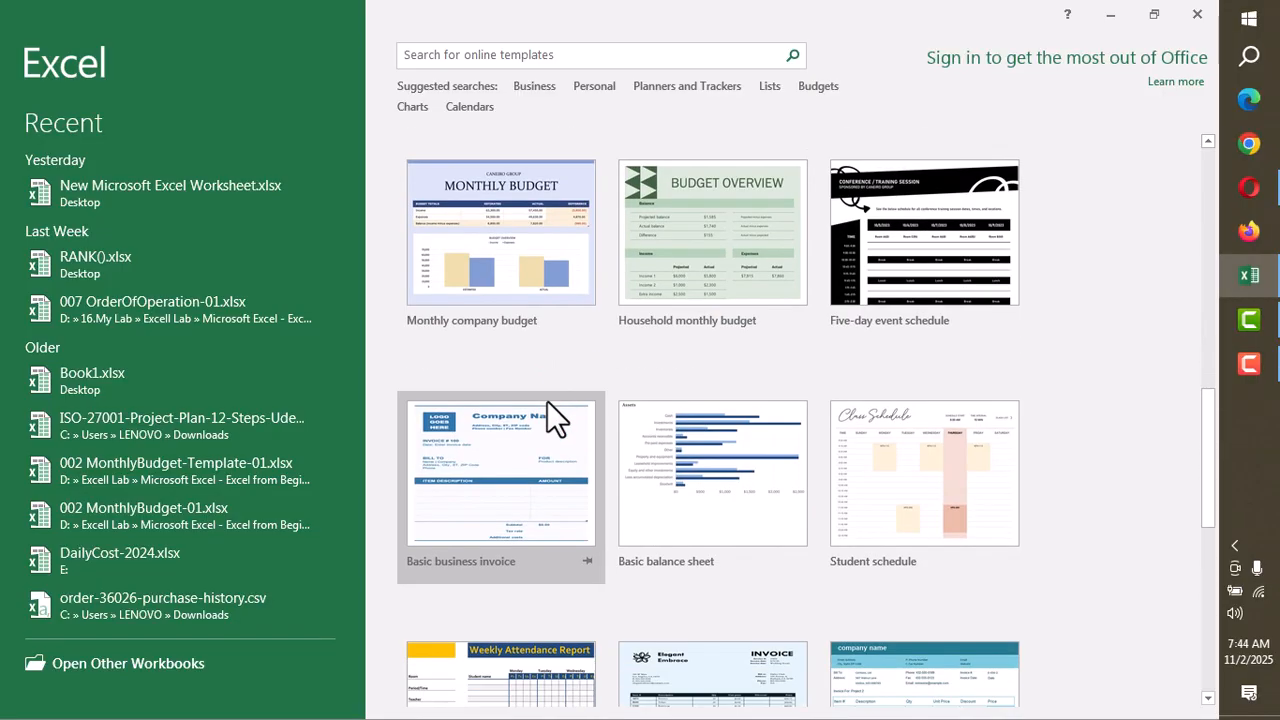
pyautogui.scroll(-7, 547, 401)
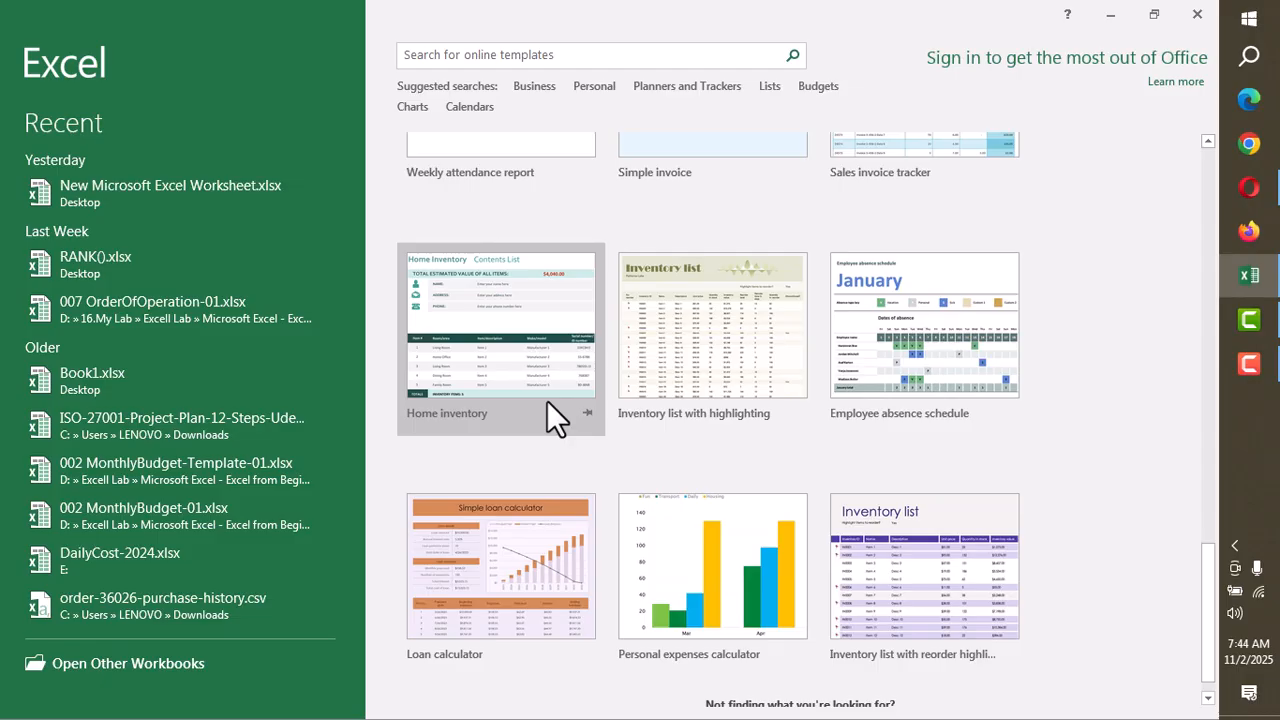
pyautogui.scroll(-1, 547, 401)
pyautogui.scroll(8, 547, 401)
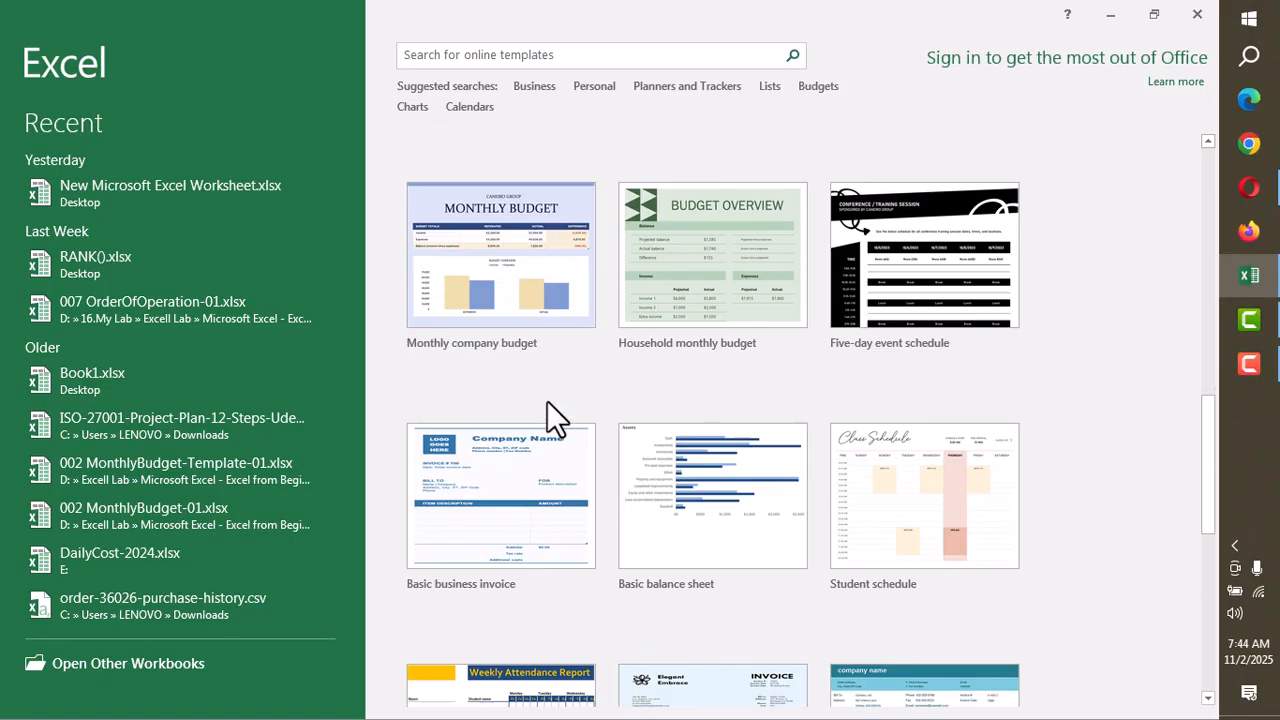
pyautogui.scroll(4, 547, 401)
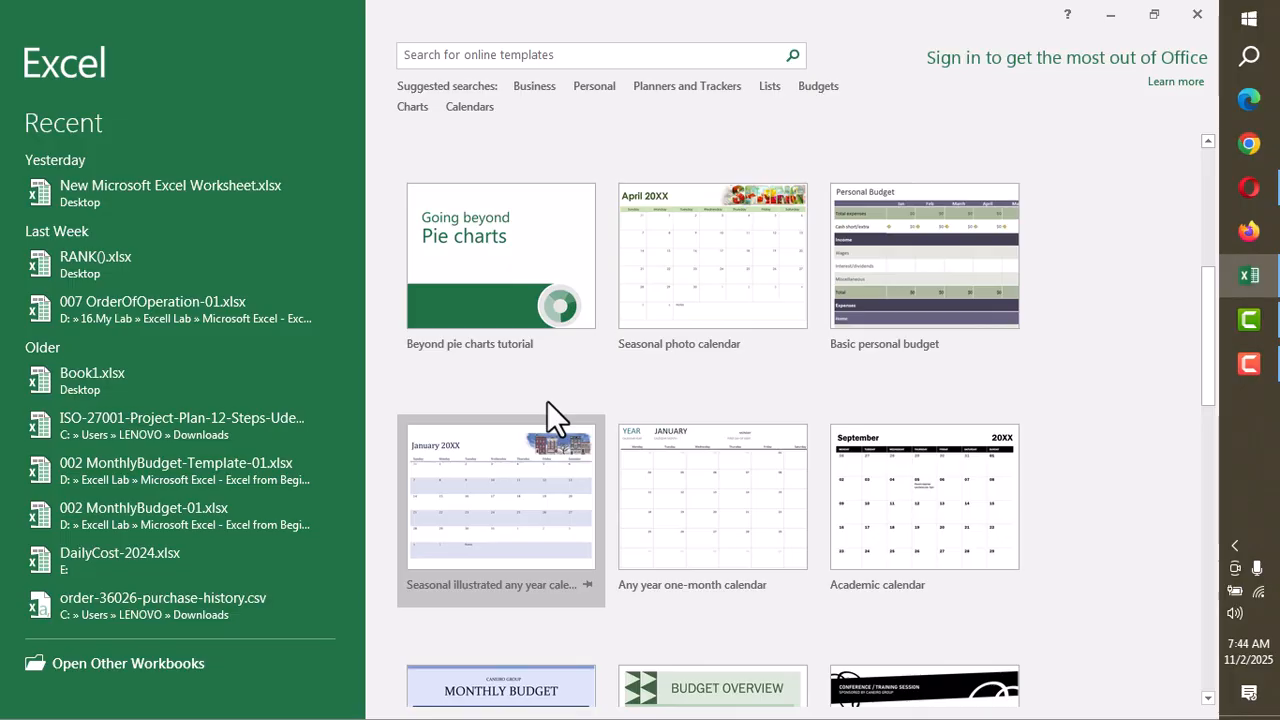
pyautogui.scroll(3, 547, 401)
pyautogui.scroll(2, 547, 401)
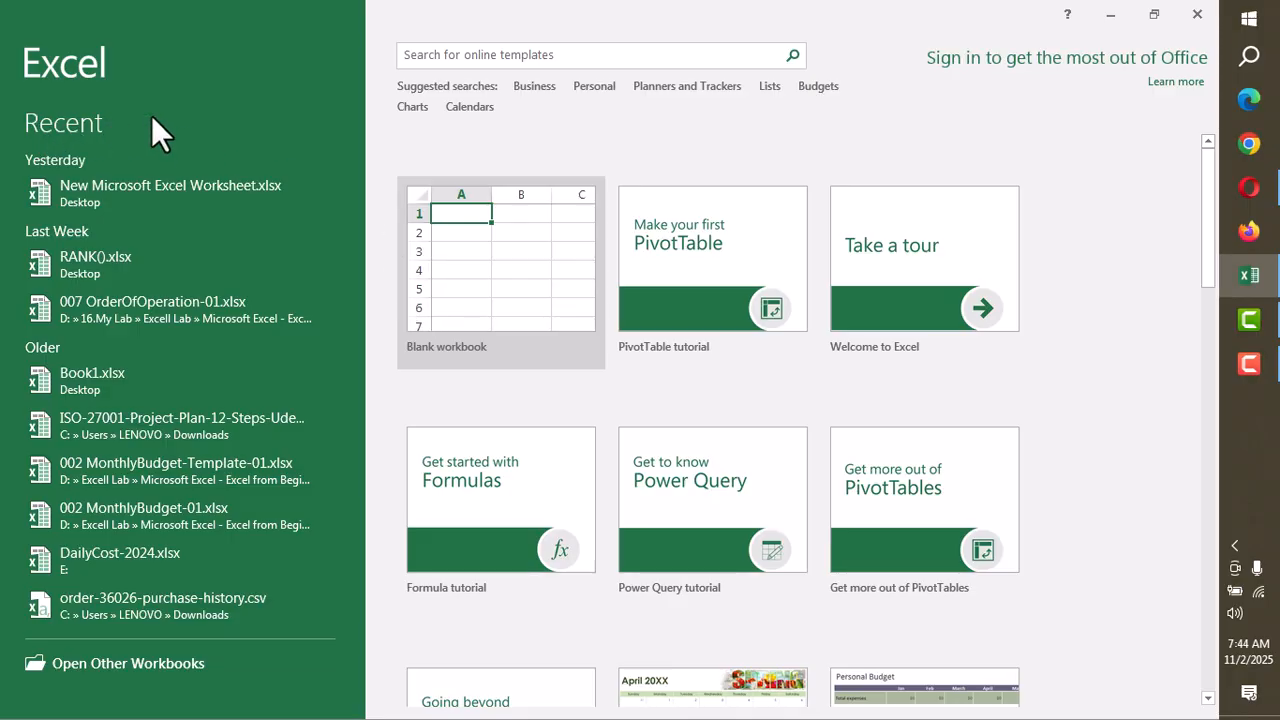
# View the options for opening other workbooks and the Office account information
pyautogui.click(113, 673)
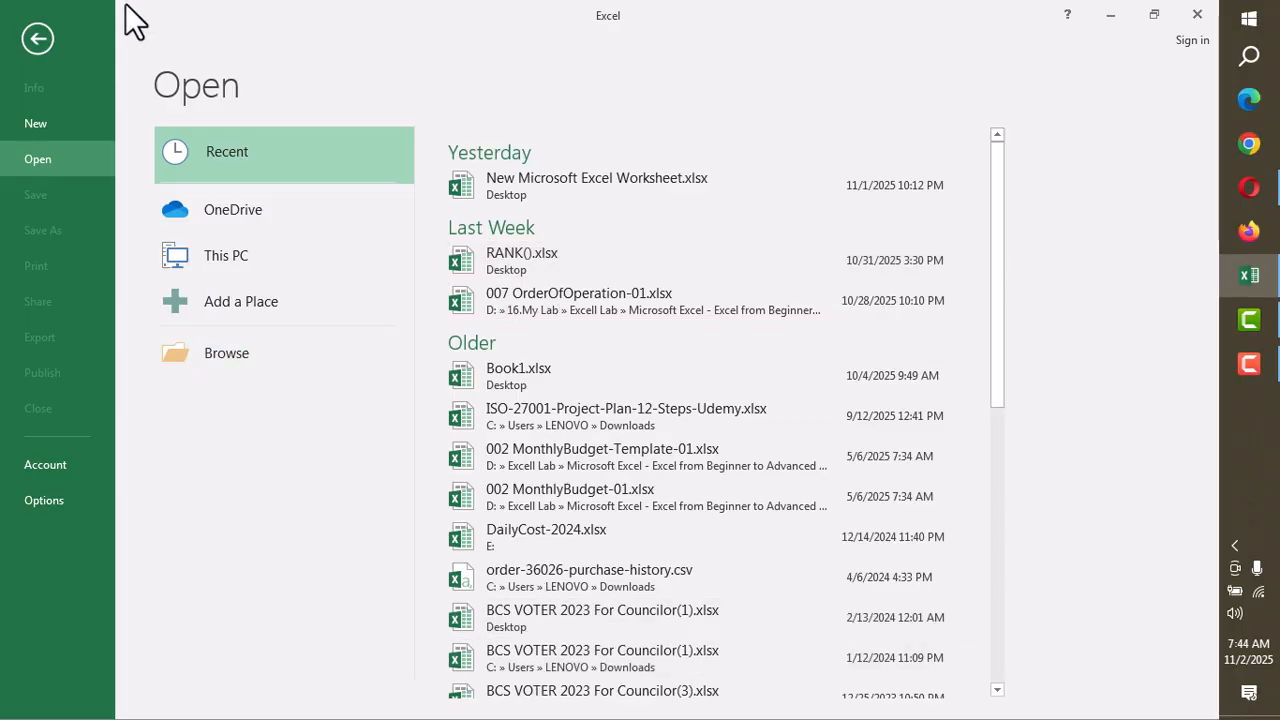
pyautogui.press('F10')
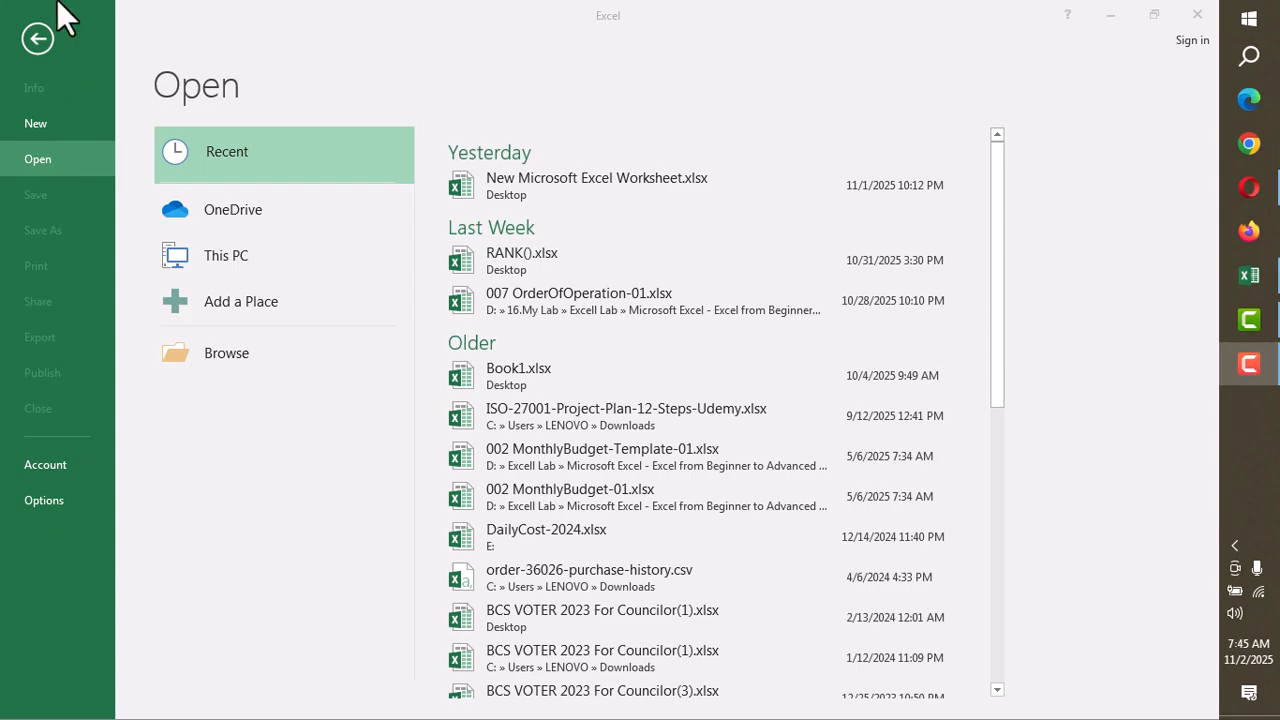
pyautogui.click(72, 464)
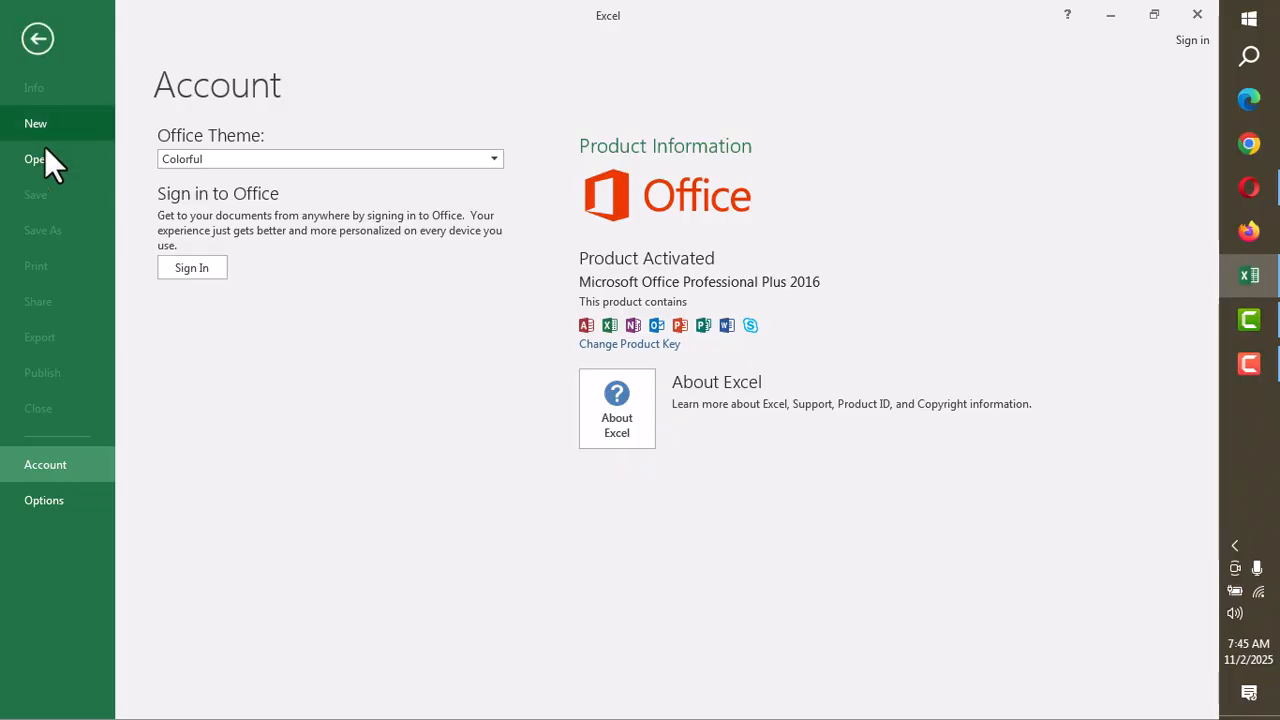
# Open Excel Options and review the General, Formulas, Proofing, Save, Language and Advanced settings
pyautogui.click(42, 509)
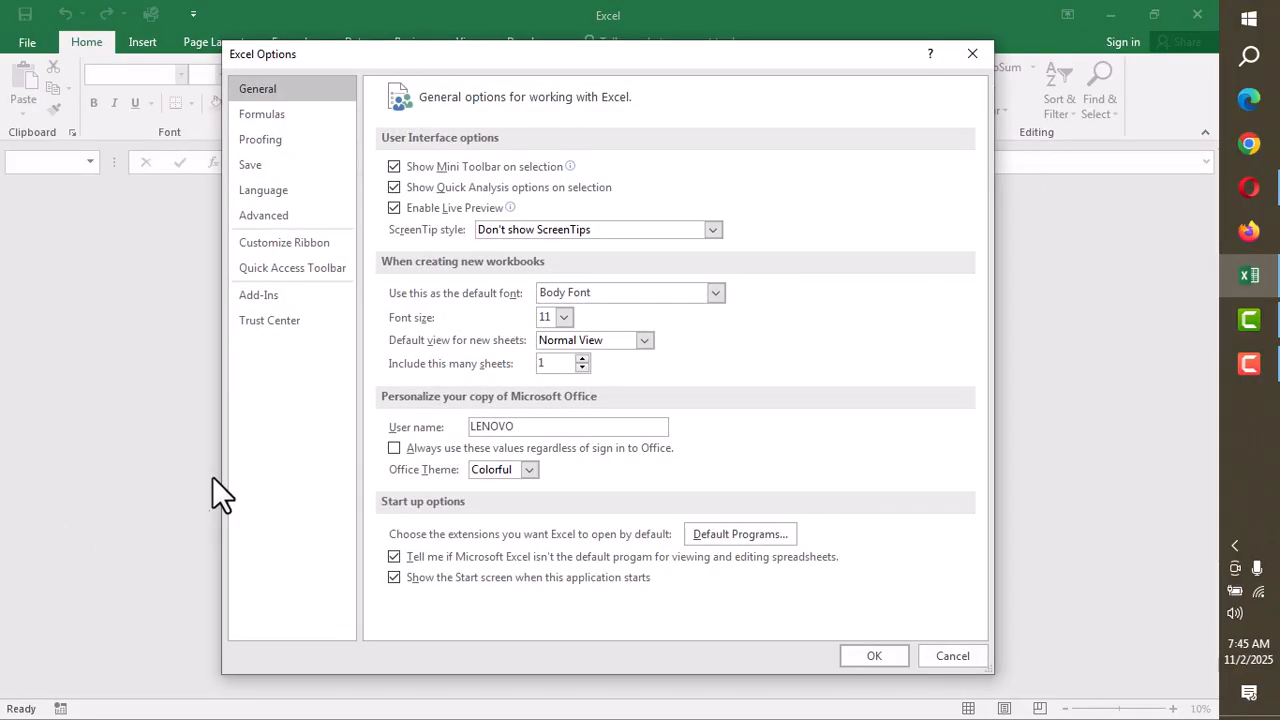
pyautogui.moveTo(766, 53); pyautogui.dragTo(763, 83)
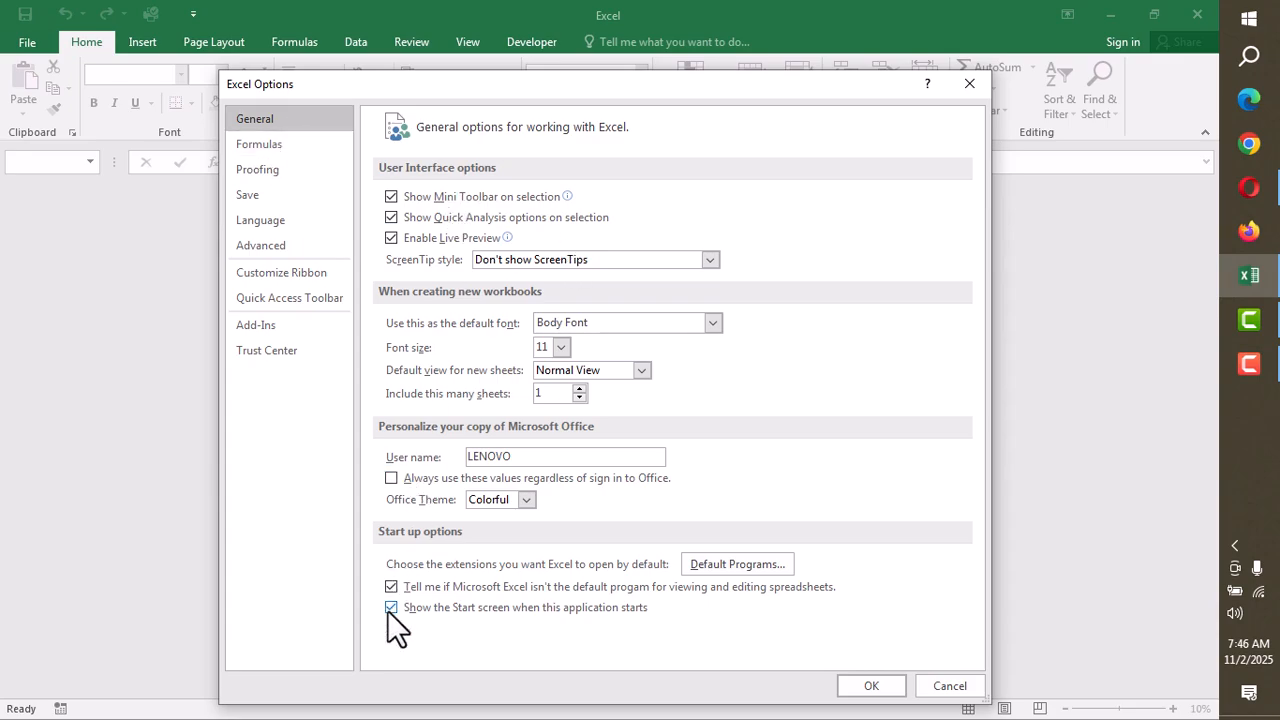
pyautogui.click(391, 197)
pyautogui.click(270, 143)
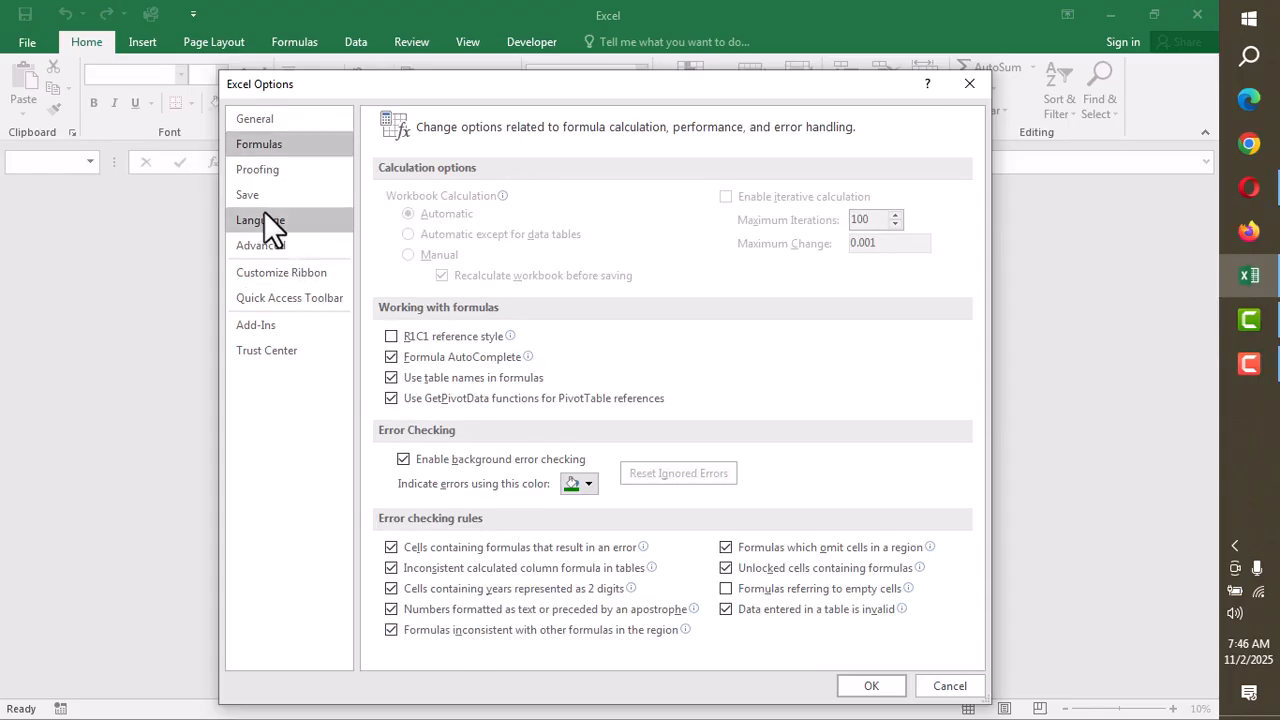
pyautogui.click(261, 172)
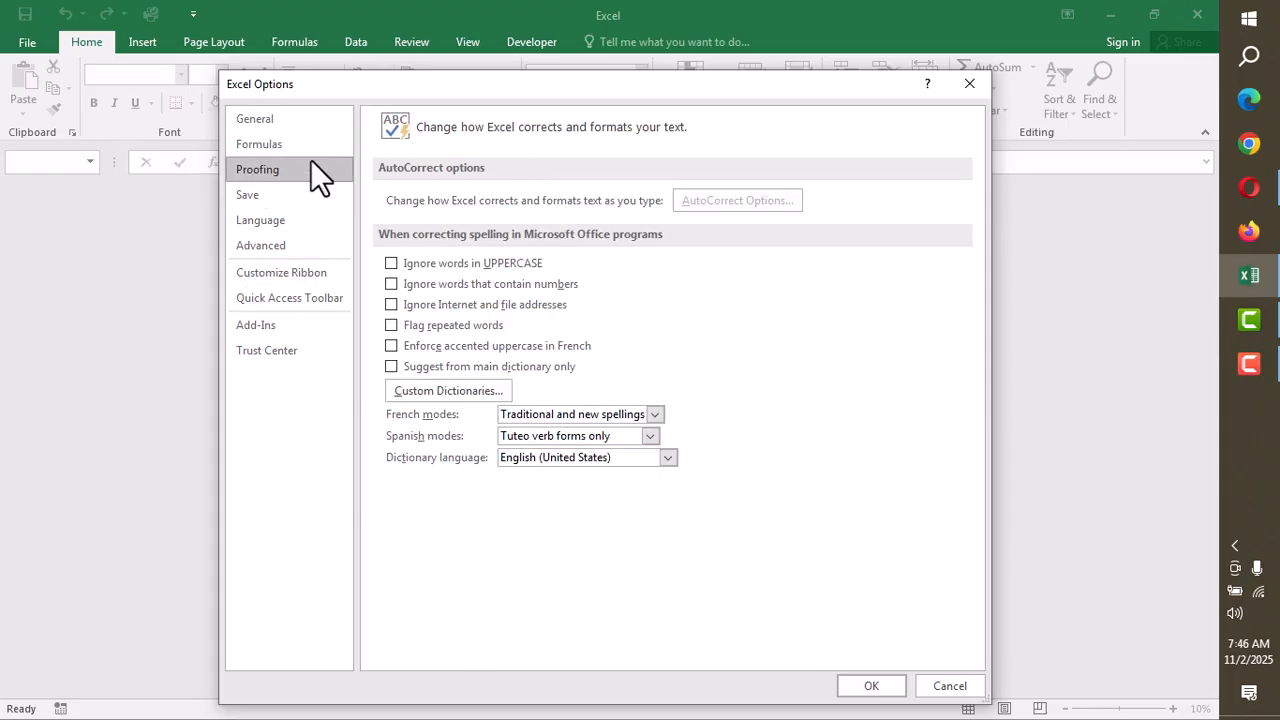
pyautogui.click(282, 199)
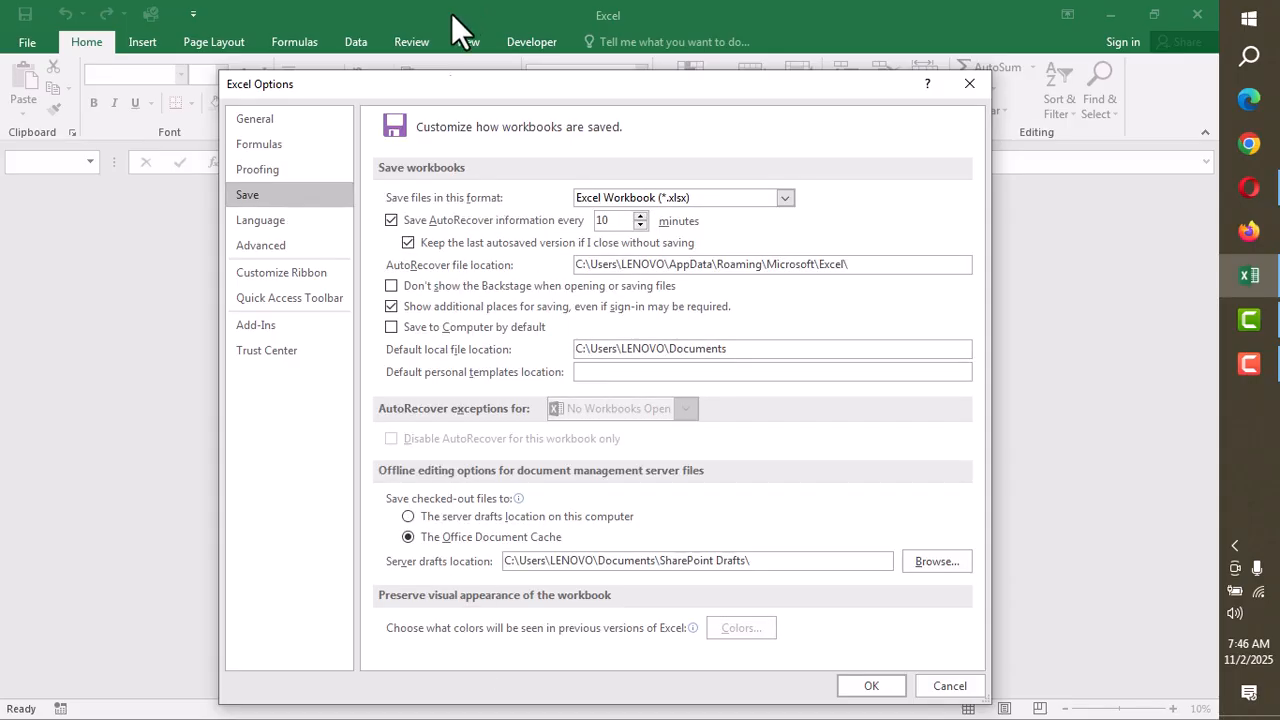
pyautogui.click(264, 229)
pyautogui.click(271, 245)
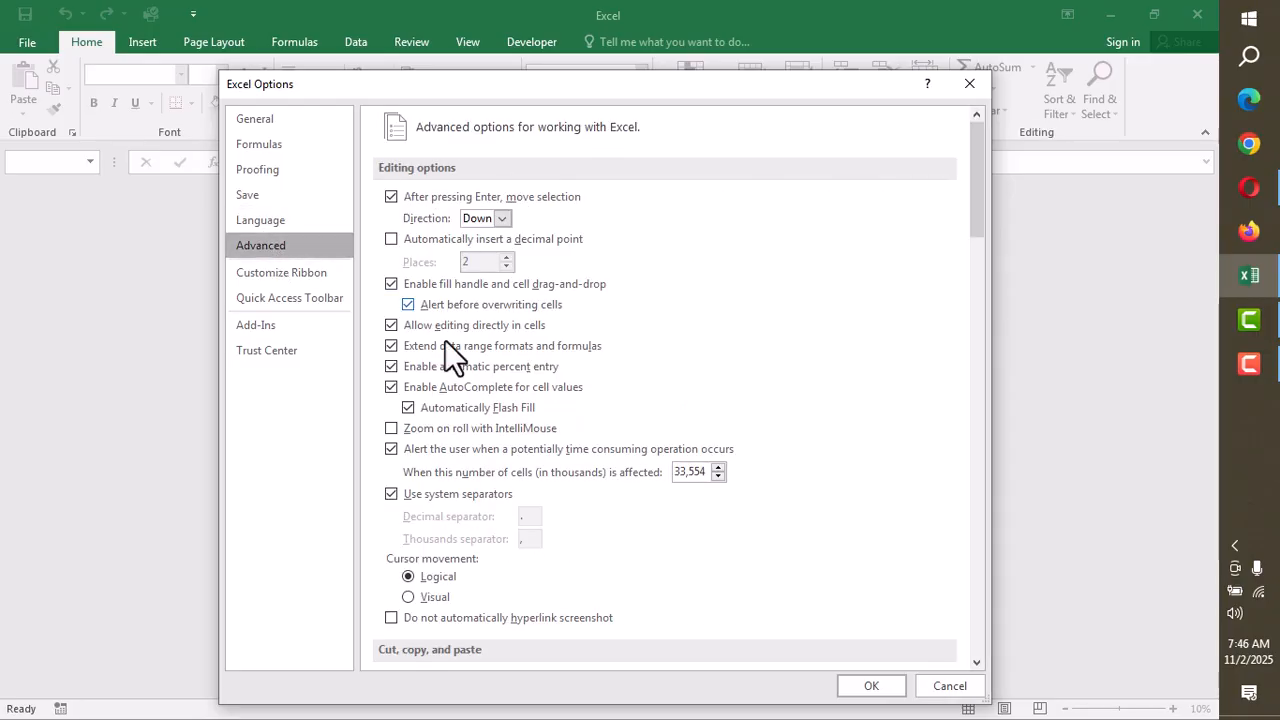
# Review the Customize Ribbon, Quick Access Toolbar, Add-Ins and Trust Center settings, and close Excel Options
pyautogui.click(292, 276)
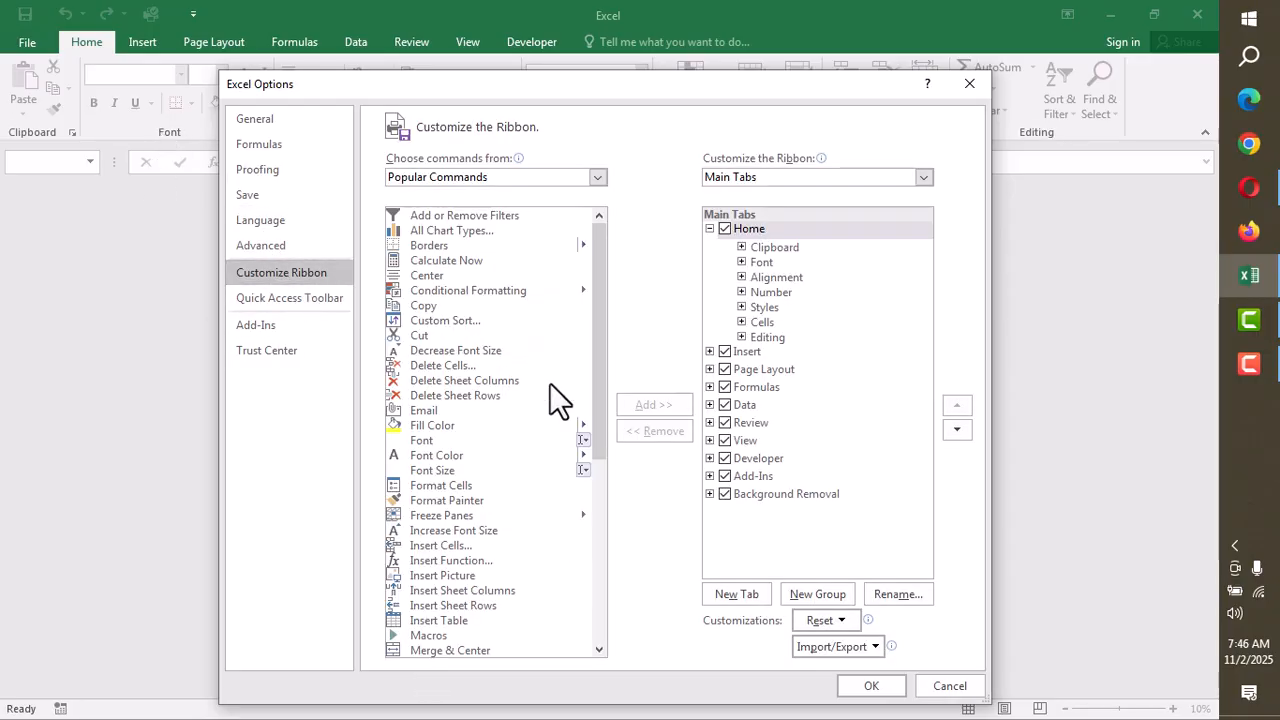
pyautogui.scroll(-8, 482, 440)
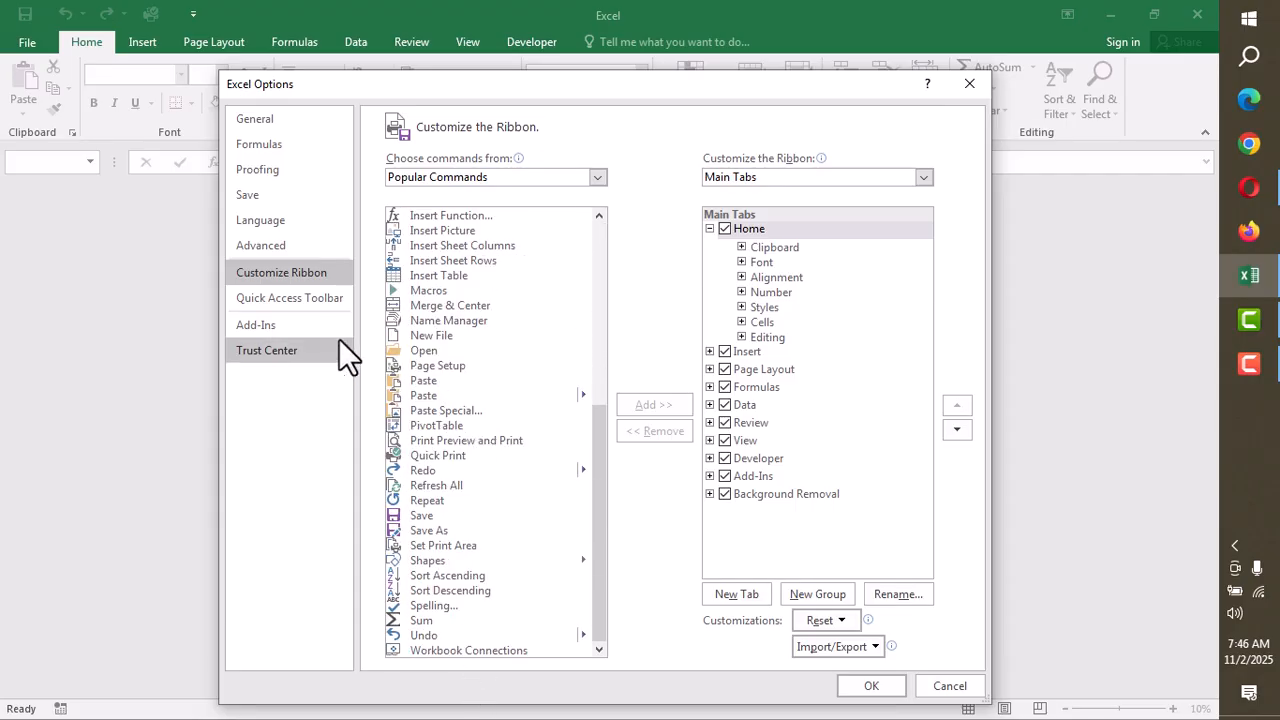
pyautogui.click(312, 297)
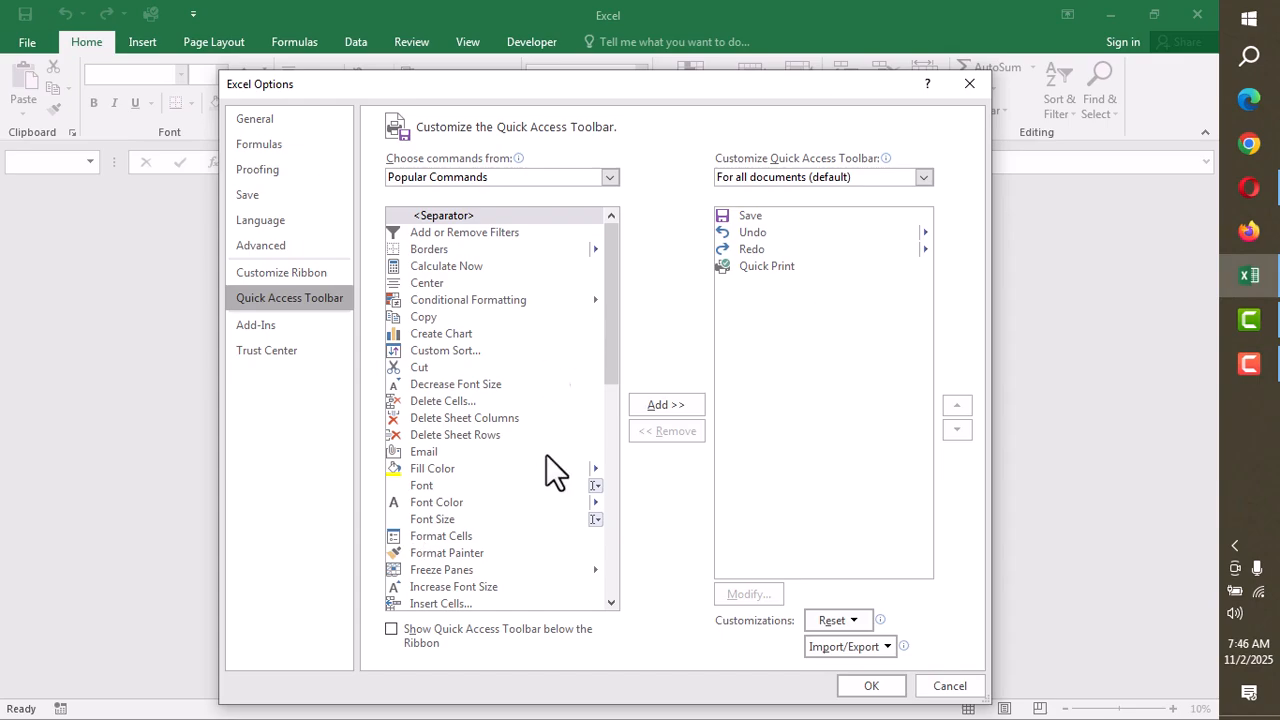
pyautogui.click(270, 325)
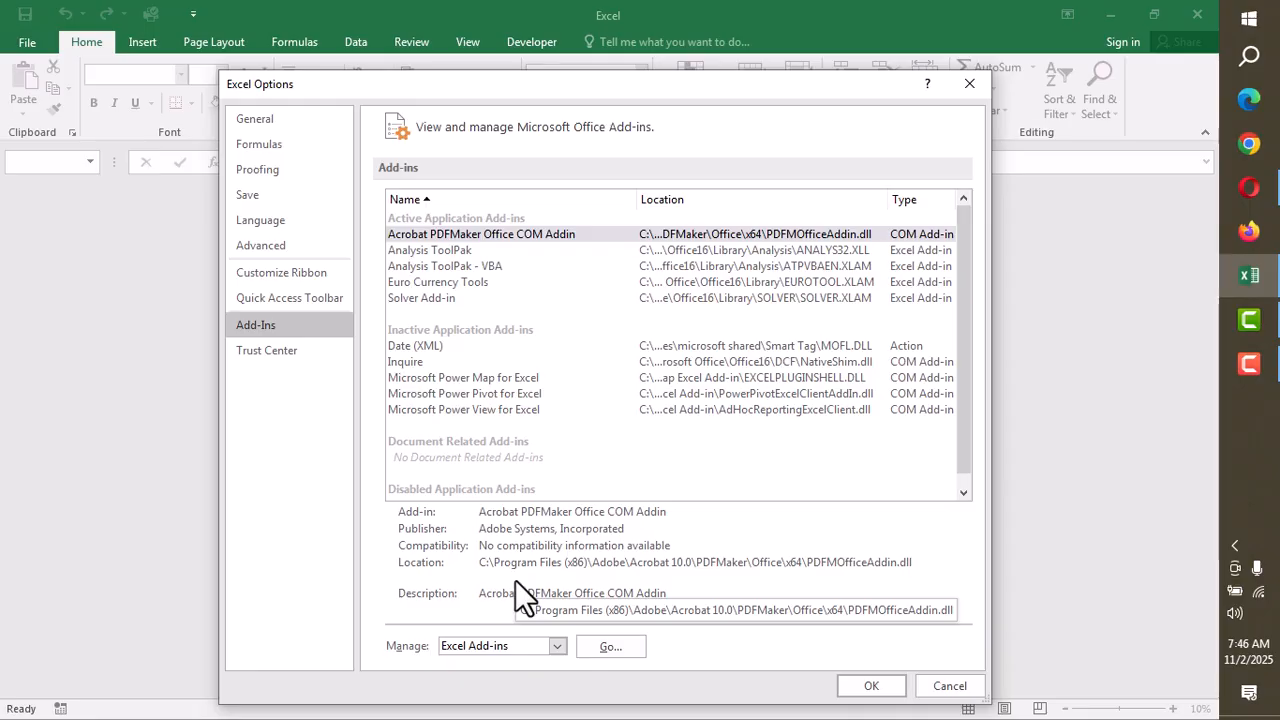
pyautogui.click(262, 351)
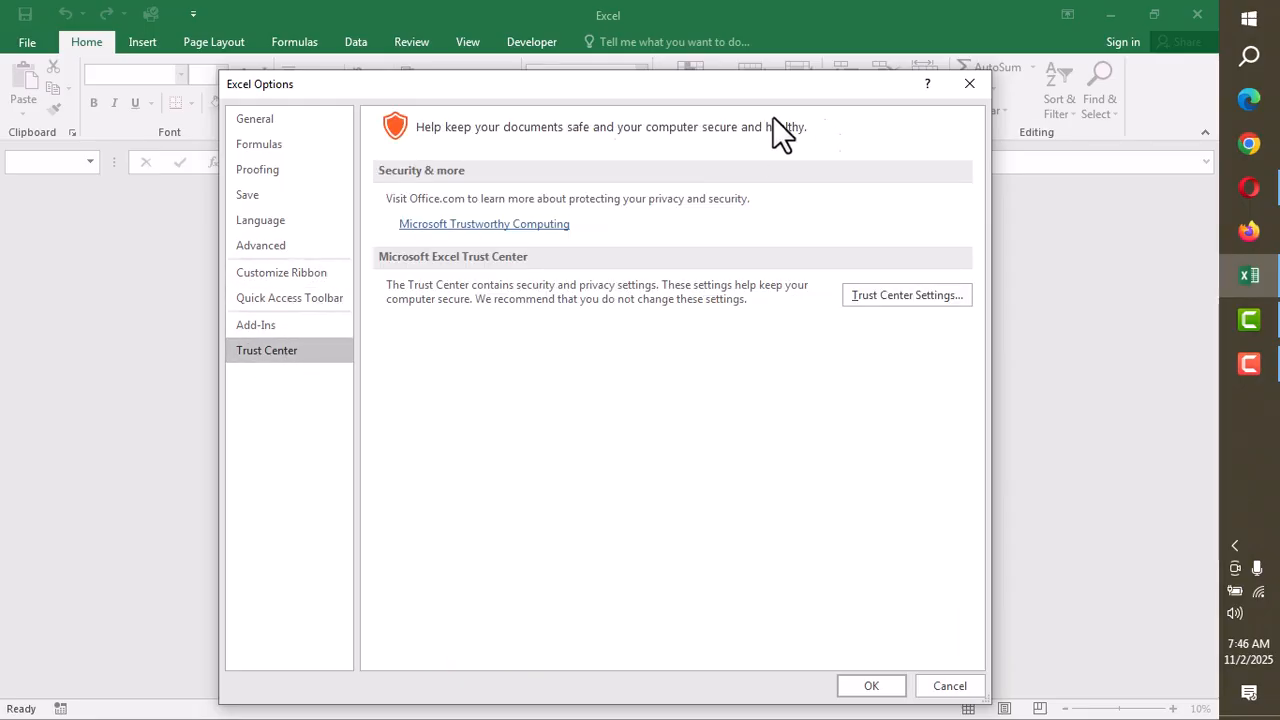
pyautogui.click(886, 684)
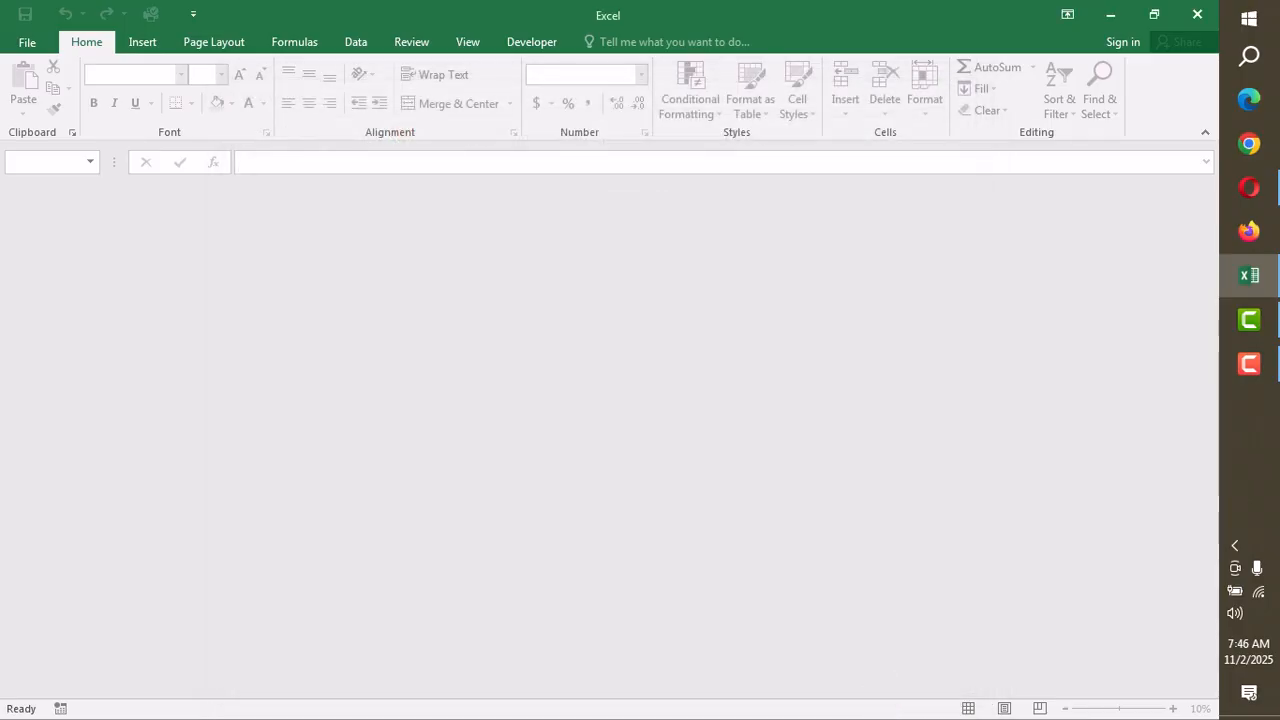
# Create a new blank workbook
pyautogui.click(40, 44)
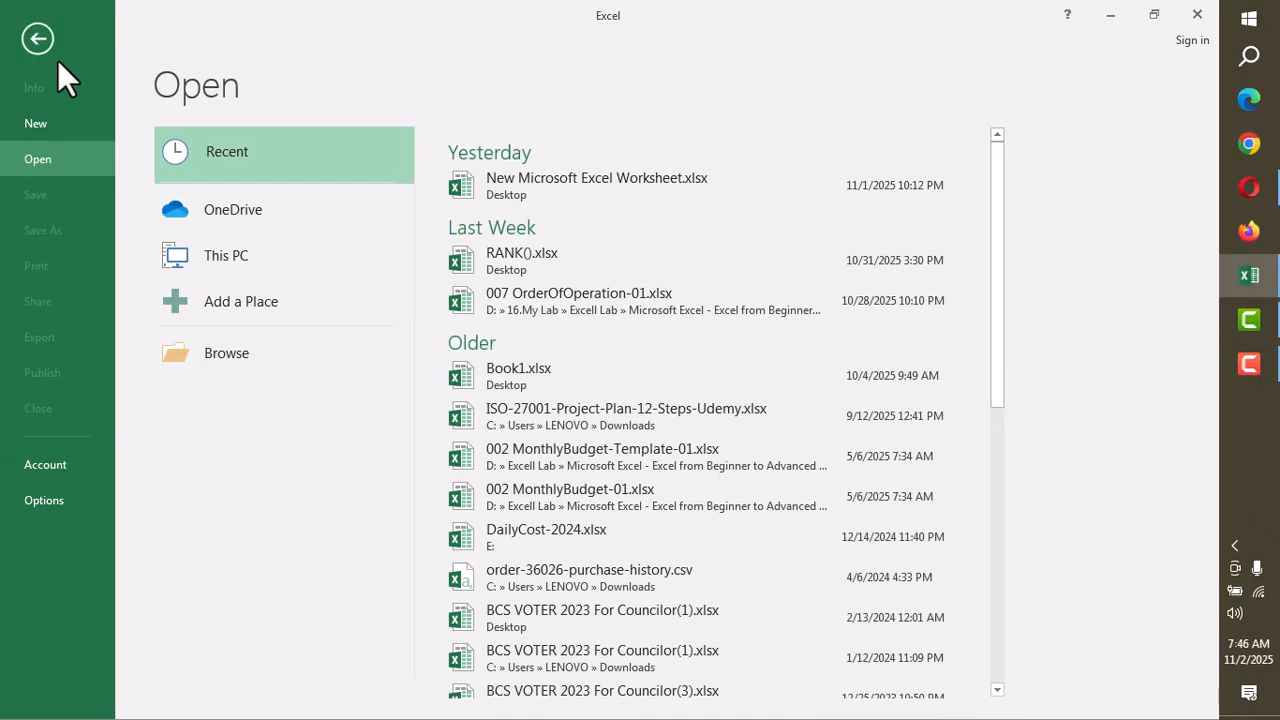
pyautogui.click(35, 47)
pyautogui.click(27, 43)
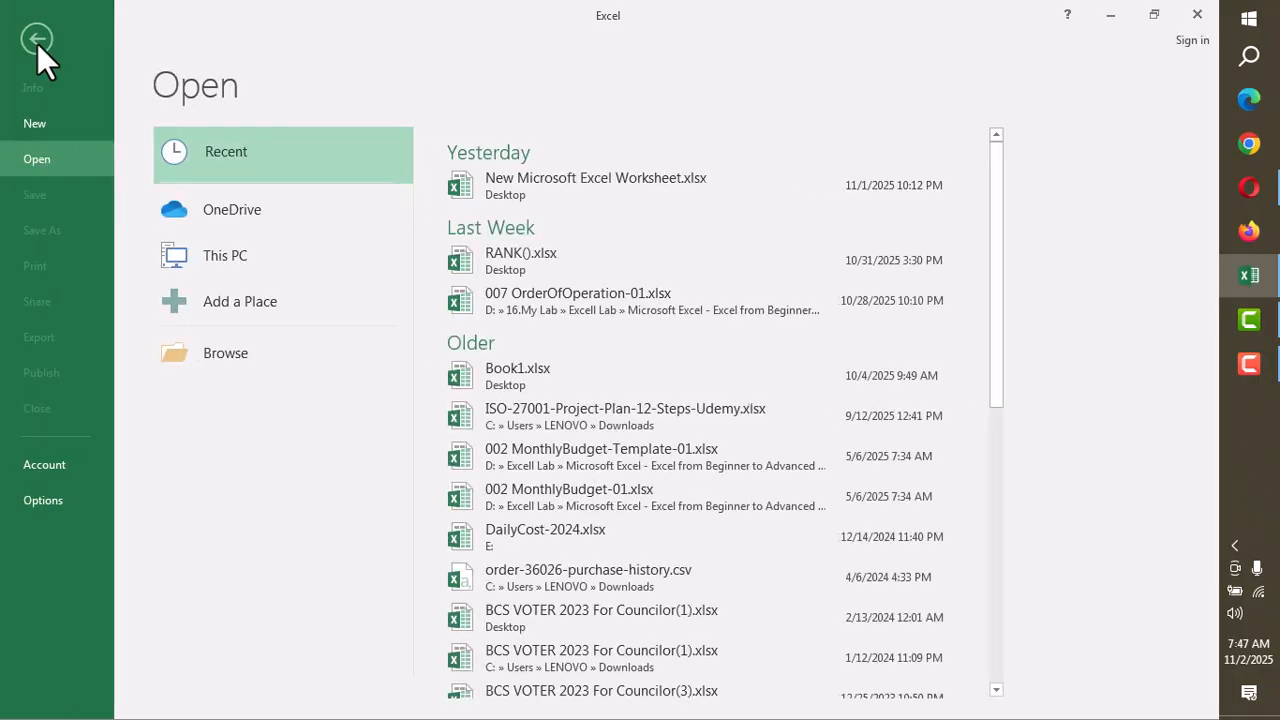
pyautogui.click(46, 122)
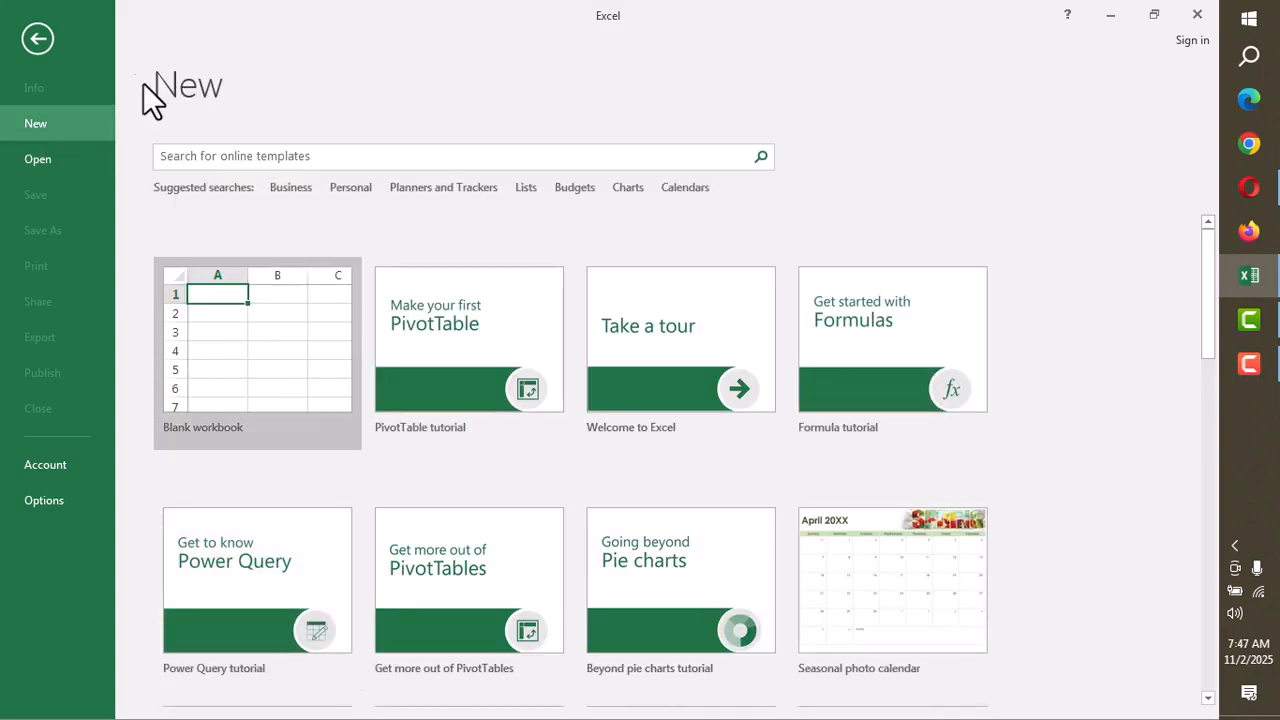
pyautogui.click(263, 392)
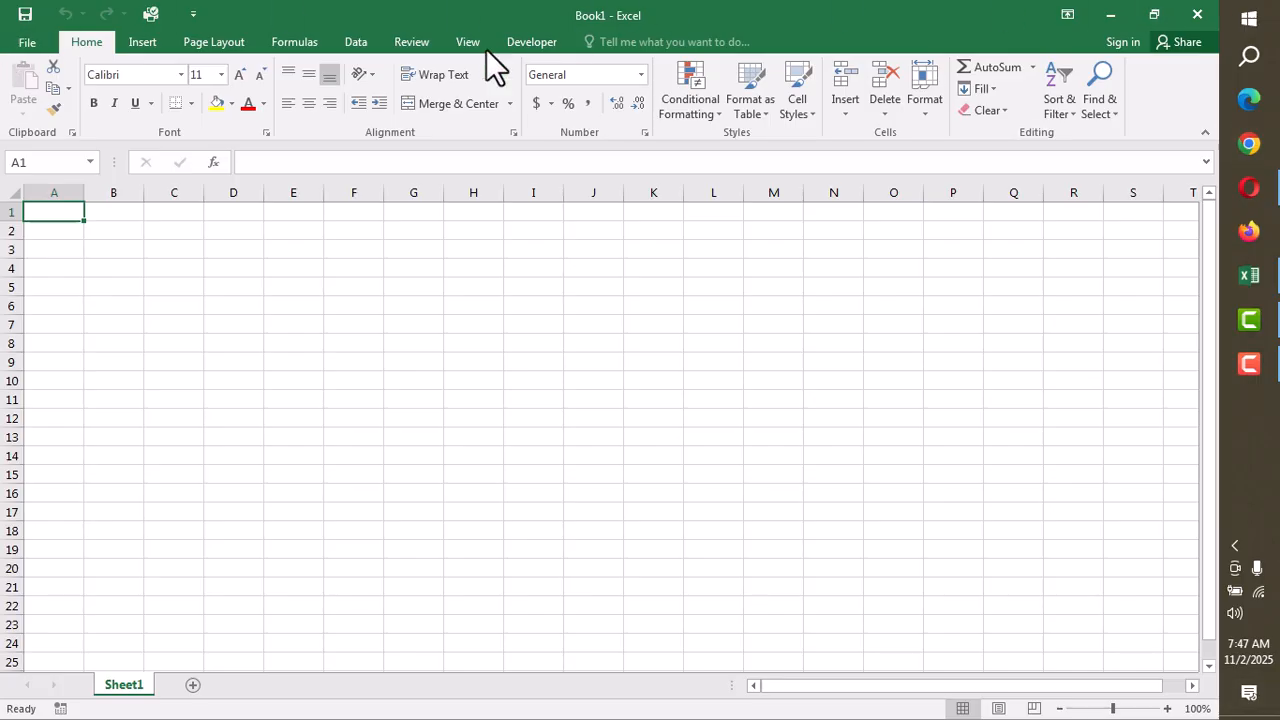
pyautogui.click(1242, 348)
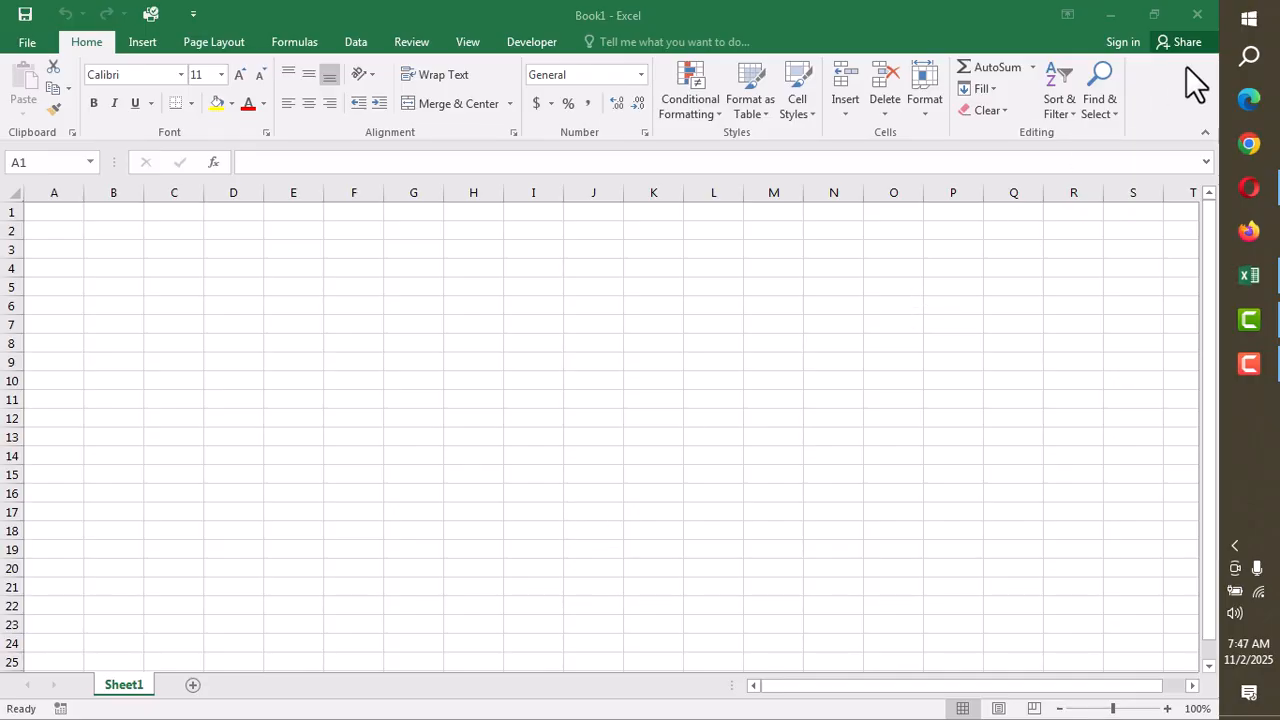
pyautogui.click(1252, 20)
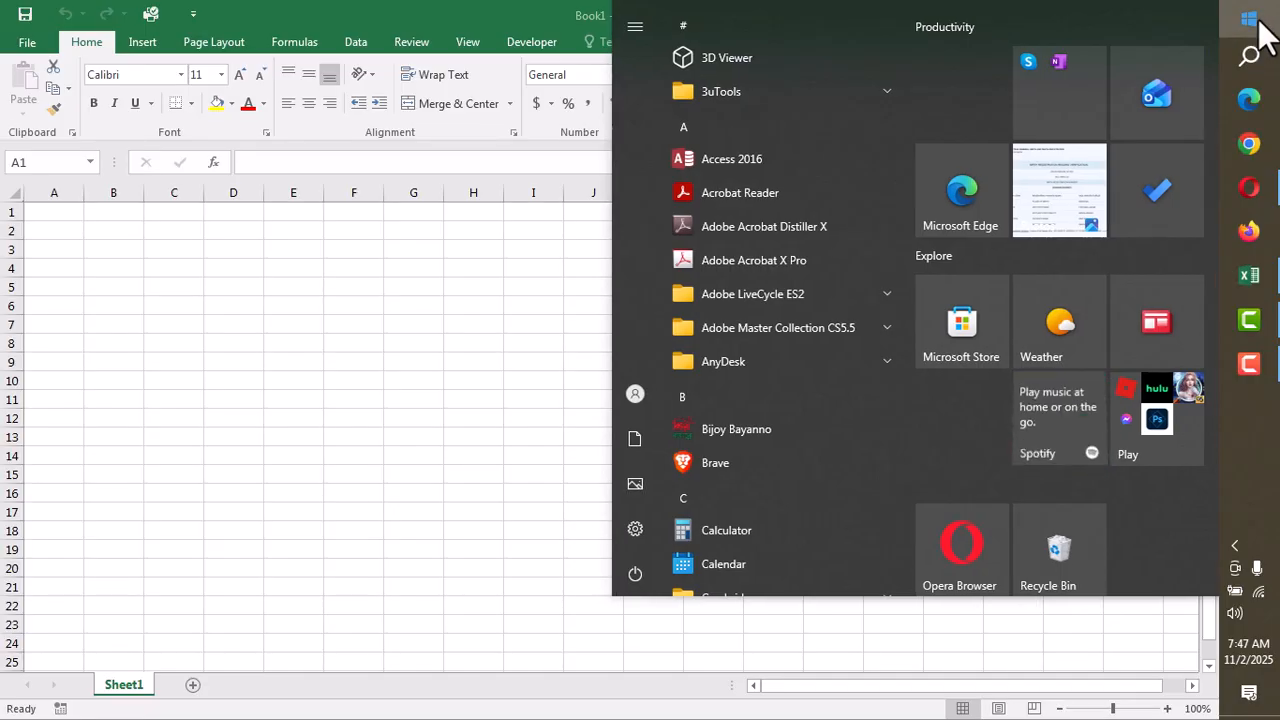
pyautogui.click(157, 557)
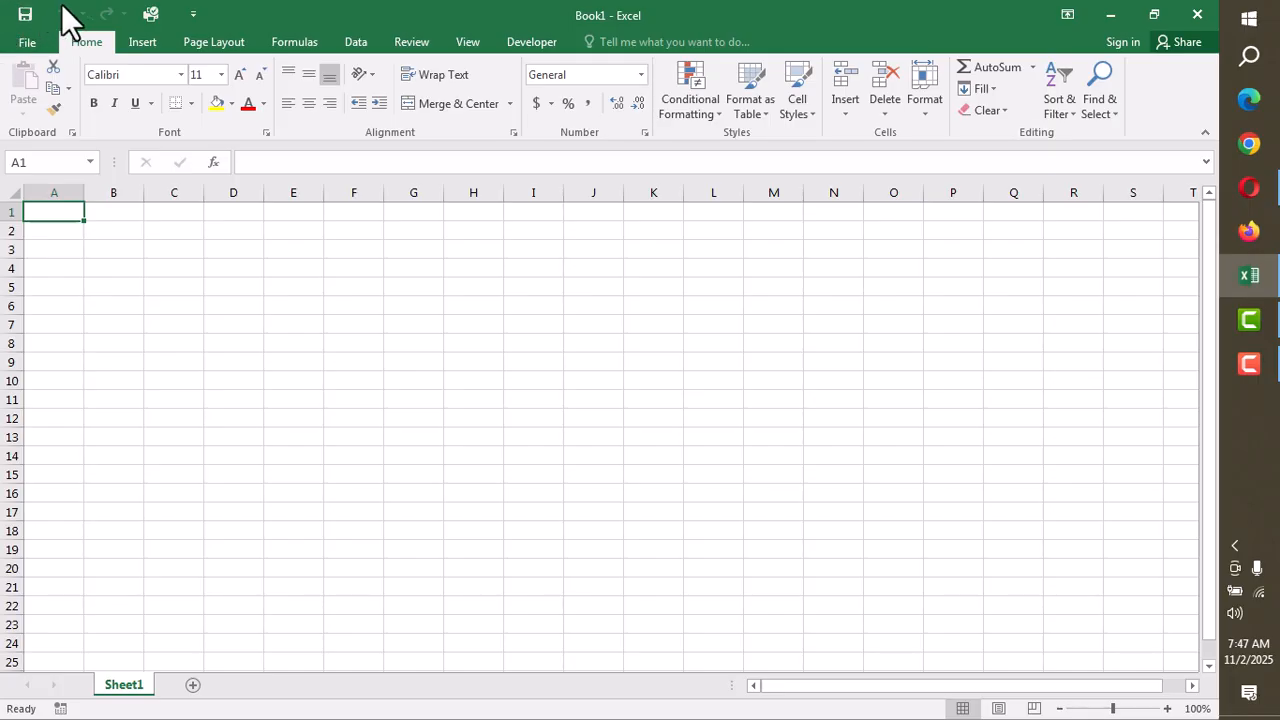
# View the commands available for customizing the Quick Access Toolbar without changing any of them
pyautogui.click(193, 13)
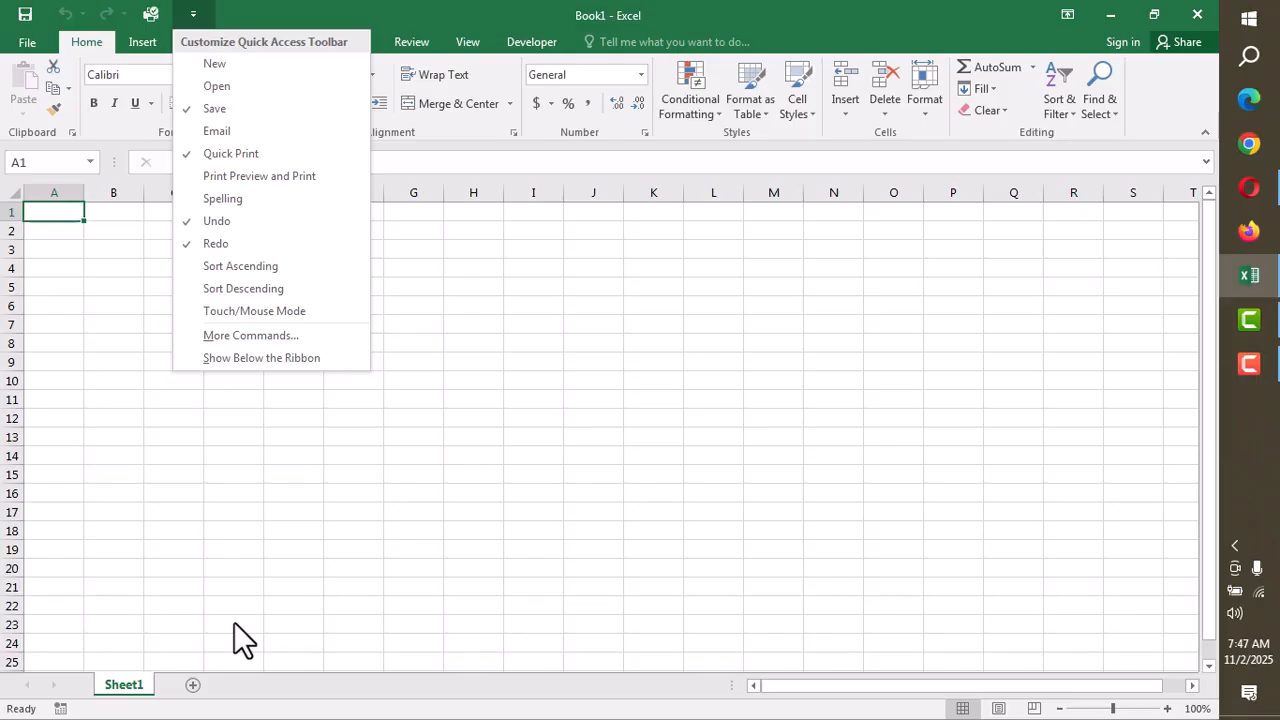
pyautogui.click(220, 589)
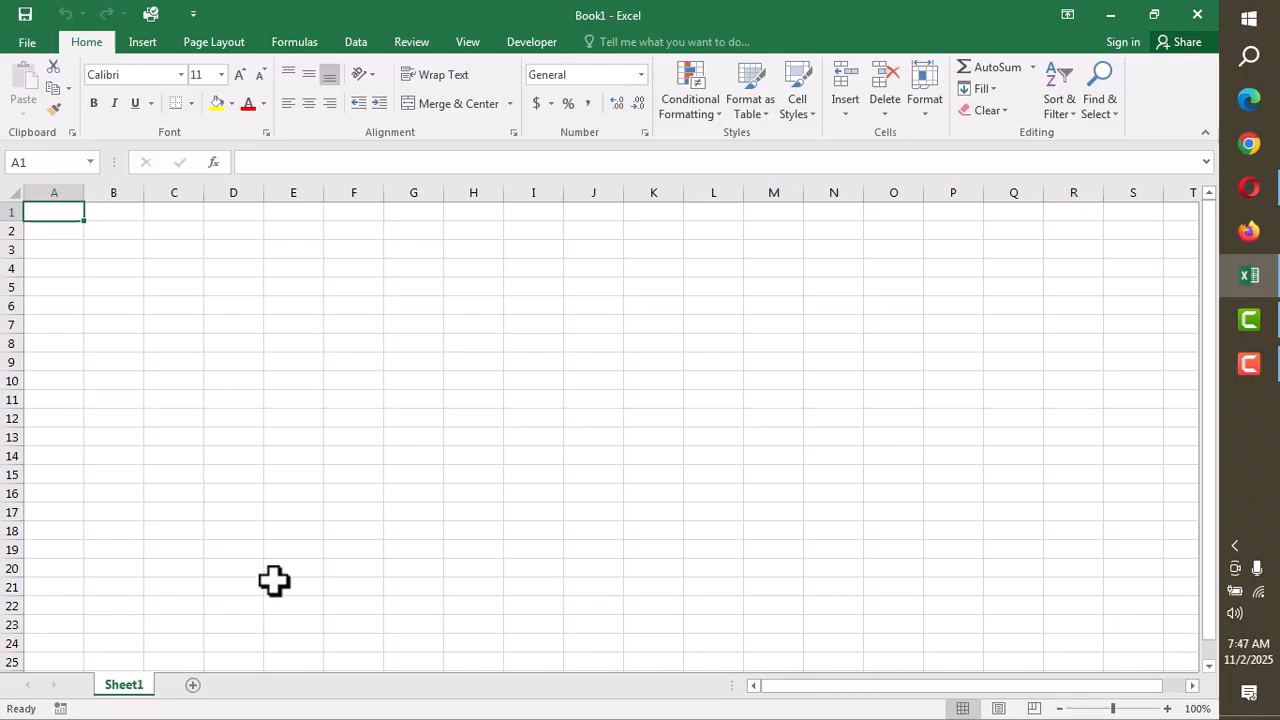
# Review the workbook's file management commands and recent files in the backstage view, and return to the worksheet
pyautogui.click(42, 38)
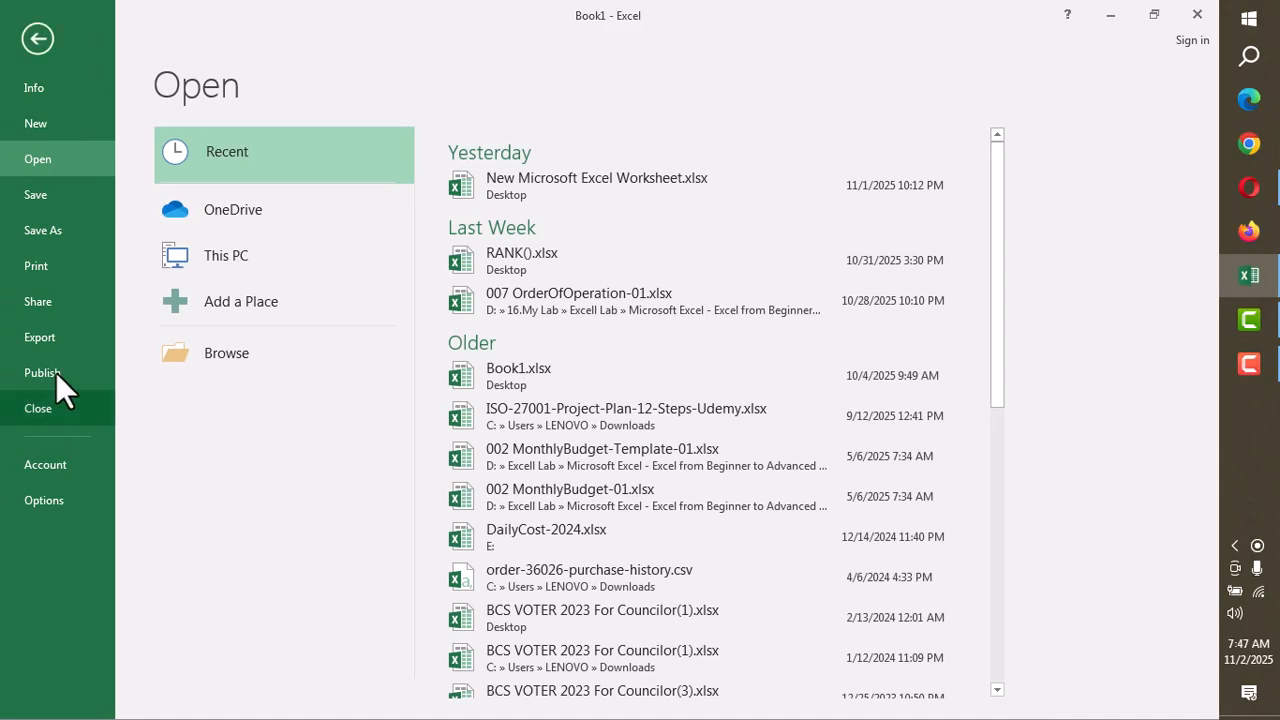
pyautogui.click(37, 40)
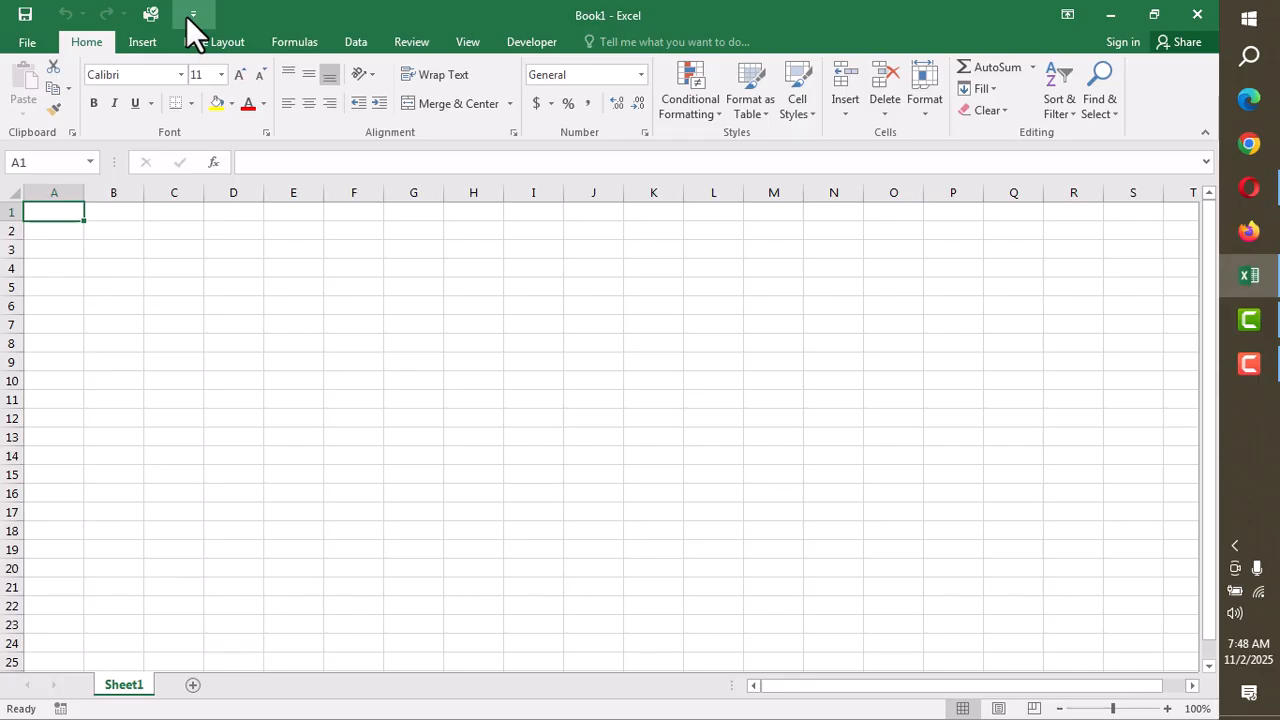
pyautogui.click(14, 46)
pyautogui.click(37, 40)
pyautogui.click(36, 41)
pyautogui.click(36, 41)
# Look through the Insert, Page Layout, Formulas, Data, Review, View and Developer command groups in the ribbon
pyautogui.click(142, 41)
pyautogui.click(213, 41)
pyautogui.click(294, 41)
pyautogui.click(356, 41)
pyautogui.click(418, 42)
pyautogui.click(470, 42)
pyautogui.click(520, 41)
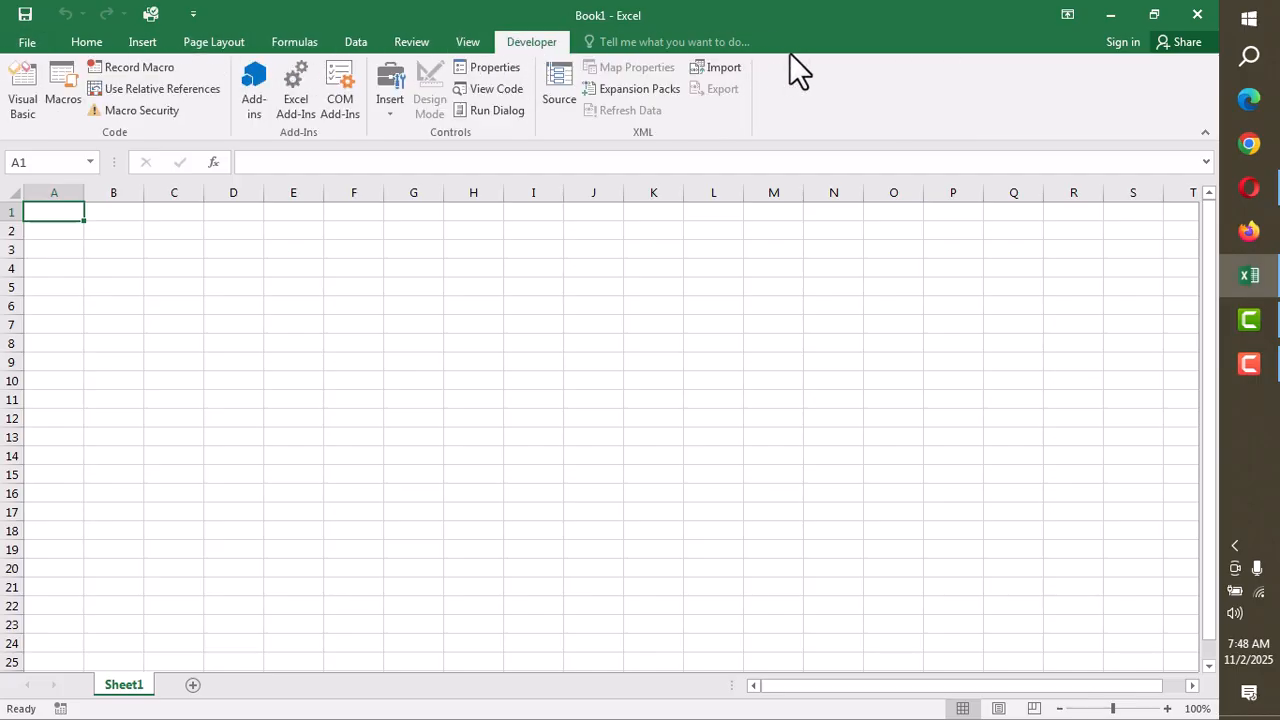
# Go through the ribbon command groups once more from Home to Developer, ending back at the Home commands
pyautogui.click(94, 45)
pyautogui.click(152, 42)
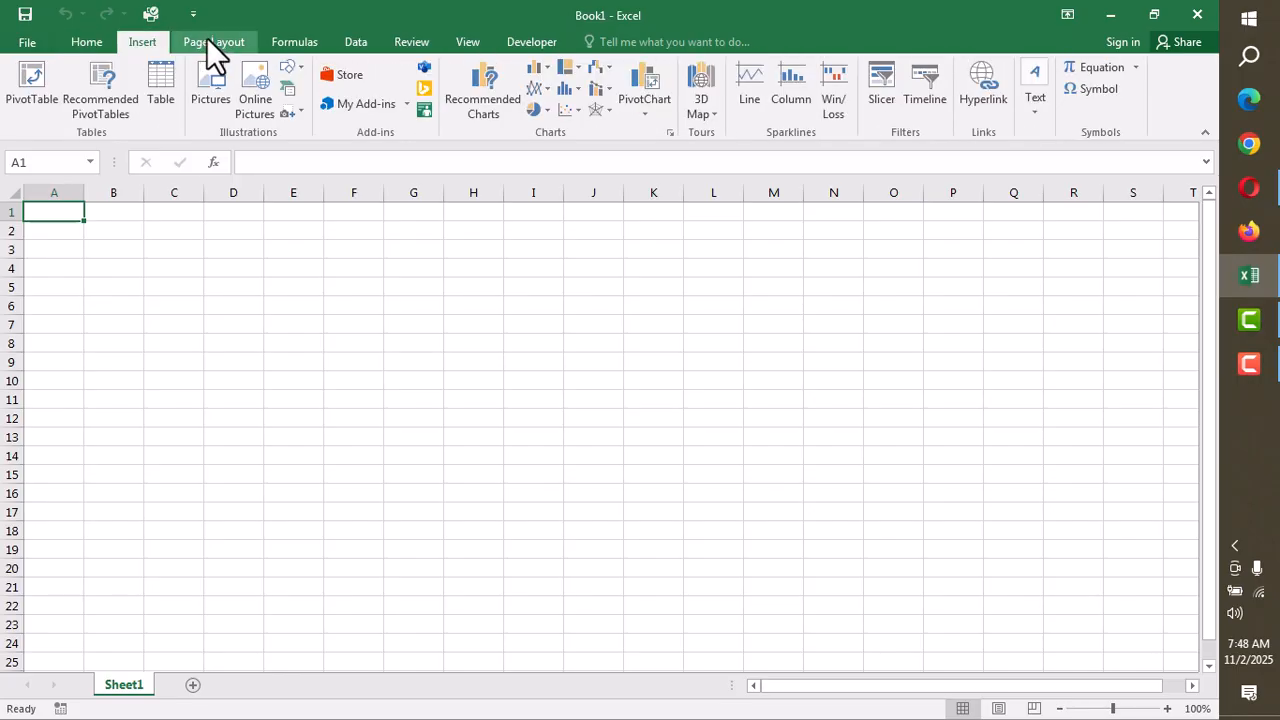
pyautogui.click(206, 38)
pyautogui.click(299, 37)
pyautogui.click(360, 42)
pyautogui.click(411, 40)
pyautogui.click(467, 41)
pyautogui.click(506, 44)
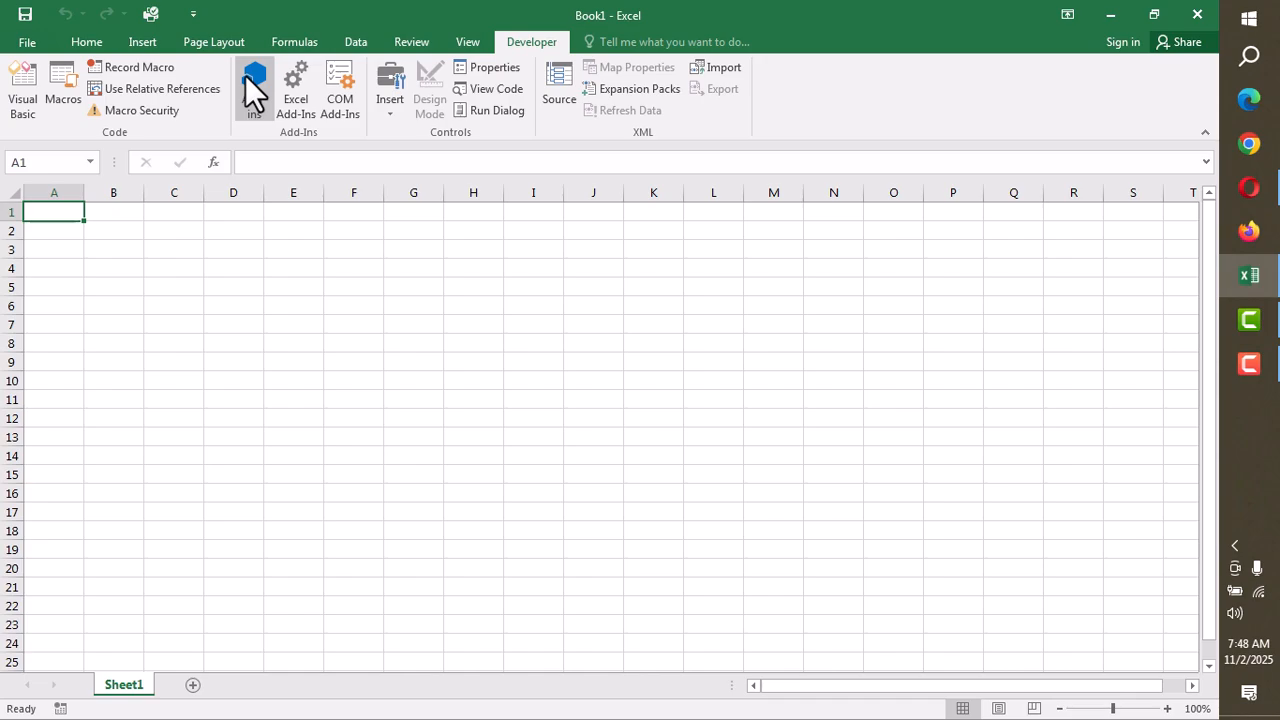
pyautogui.click(84, 41)
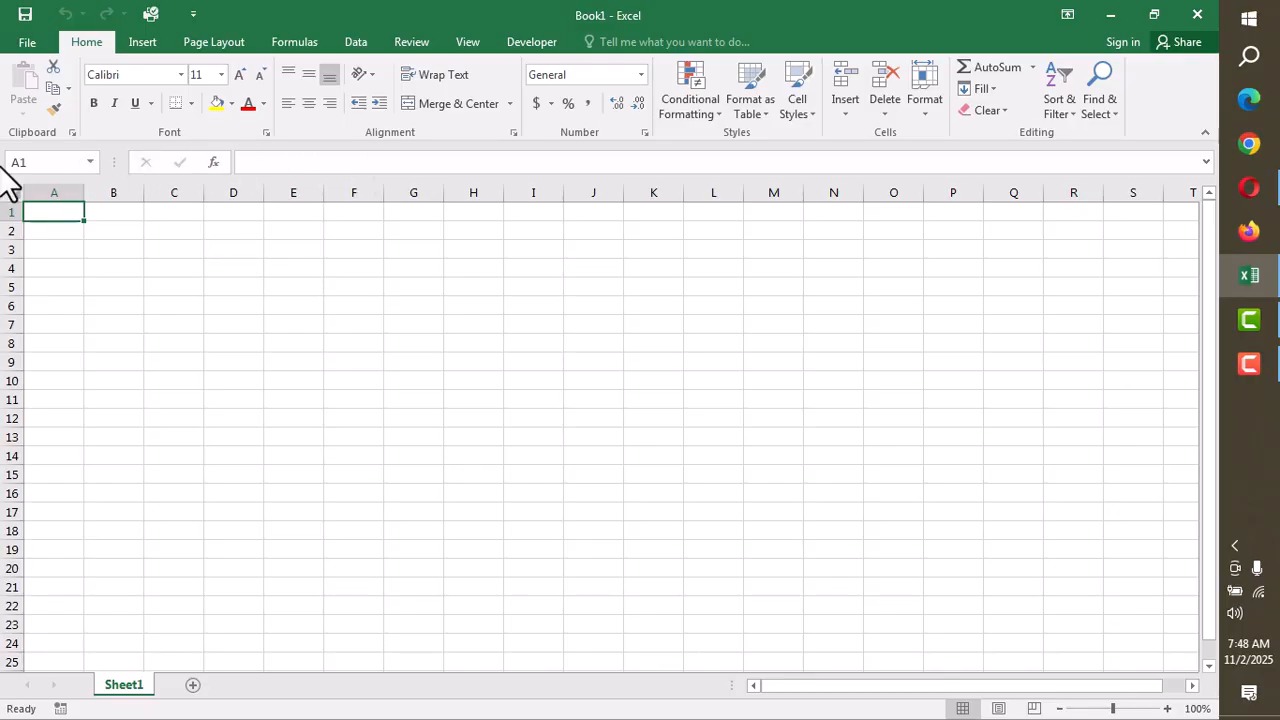
# Examine the formula bar and Name Box while selecting cells B3, D10, D7, H6 and L8 in turn
pyautogui.click(266, 163)
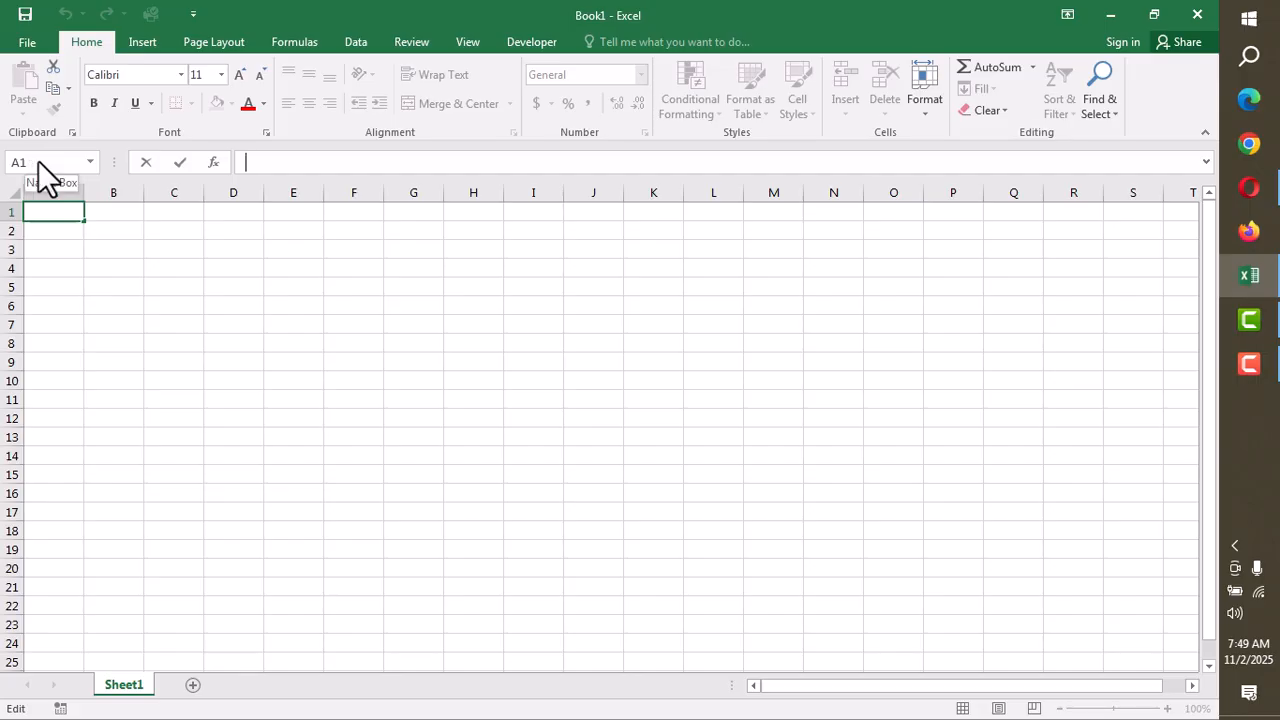
pyautogui.click(130, 253)
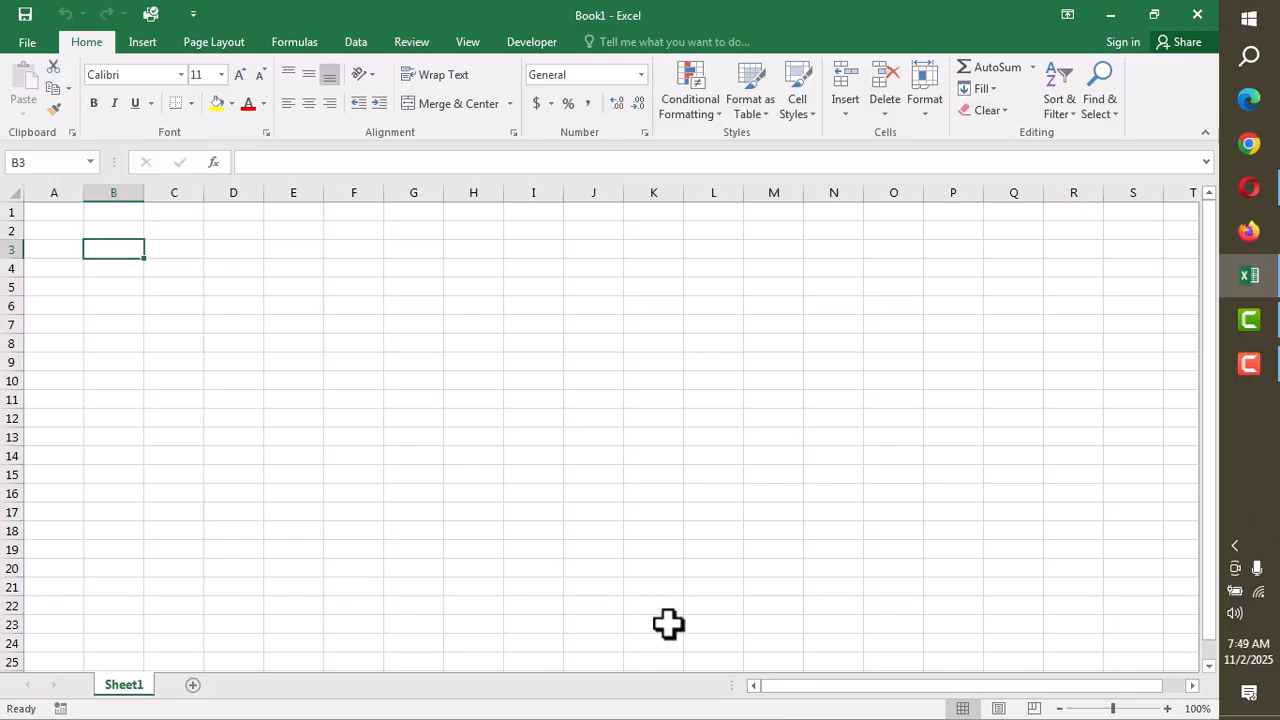
pyautogui.click(230, 374)
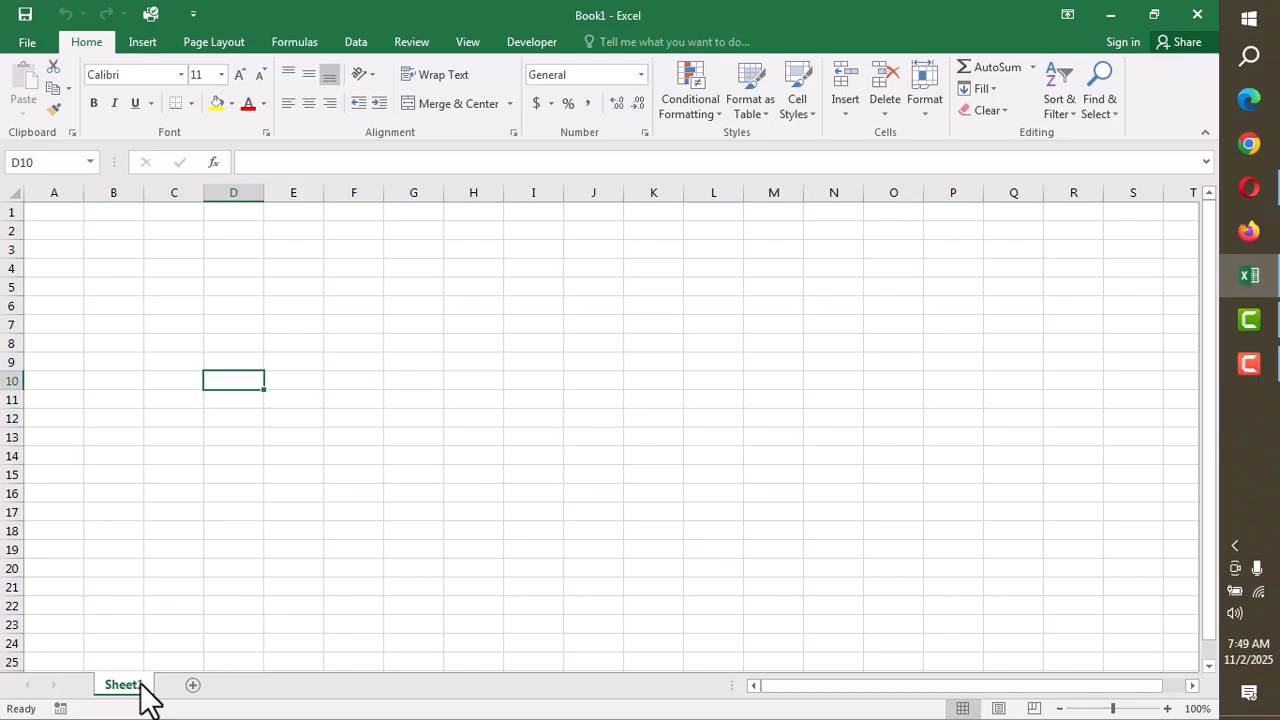
pyautogui.click(233, 325)
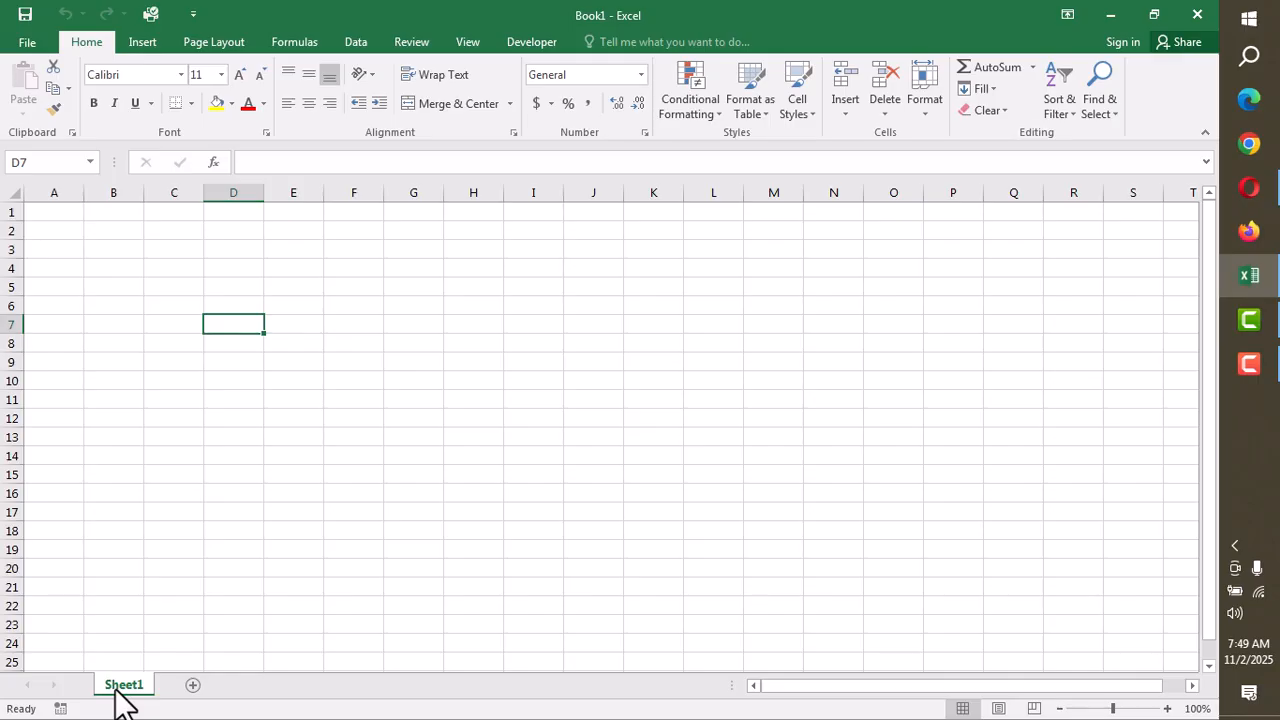
pyautogui.moveTo(152, 290); pyautogui.dragTo(190, 306)
pyautogui.click(452, 306)
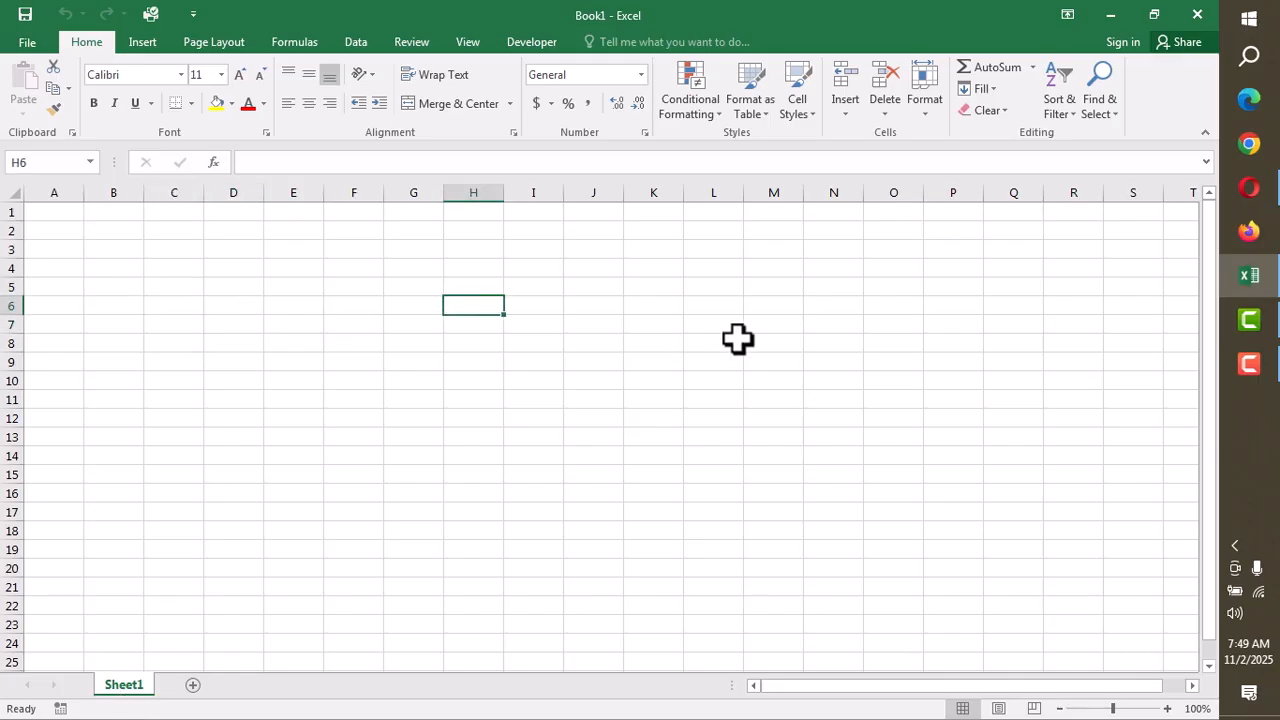
pyautogui.click(737, 339)
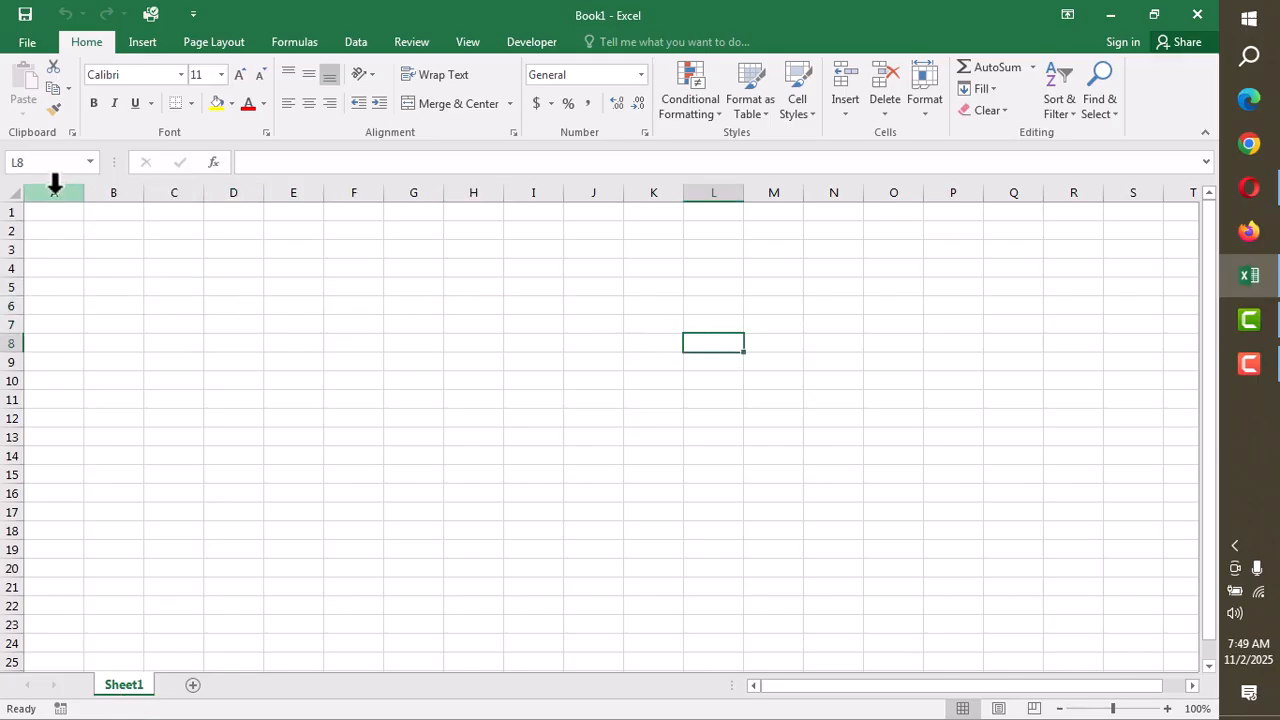
# Move the active cell rightward along row 8 from L8 to AU8 to examine the column lettering beyond Z
pyautogui.moveTo(1025, 684); pyautogui.dragTo(1133, 684)
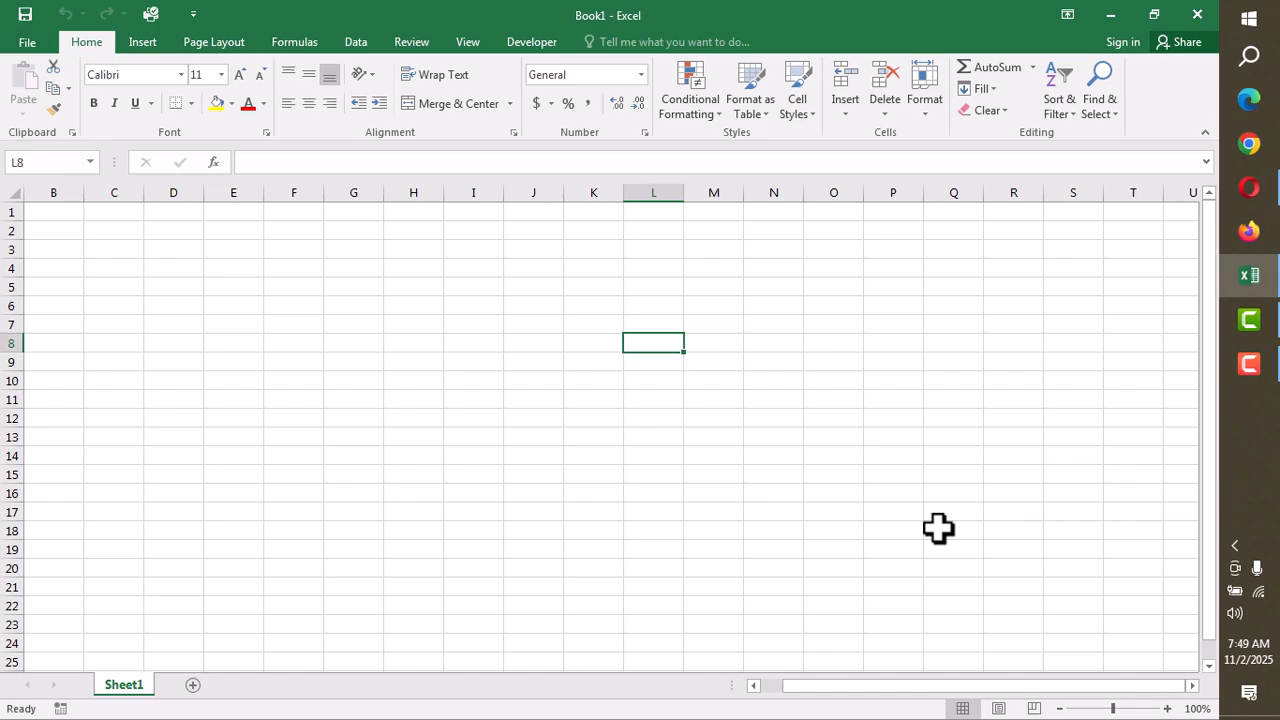
pyautogui.press('Right')
pyautogui.press('Right')
pyautogui.press('Right')
pyautogui.press('Right')
pyautogui.press('Right')
pyautogui.press('Right')
pyautogui.press('Right')
pyautogui.press('Right')
pyautogui.press('Right')
pyautogui.press('Right')
pyautogui.press('Right')
pyautogui.press('Right')
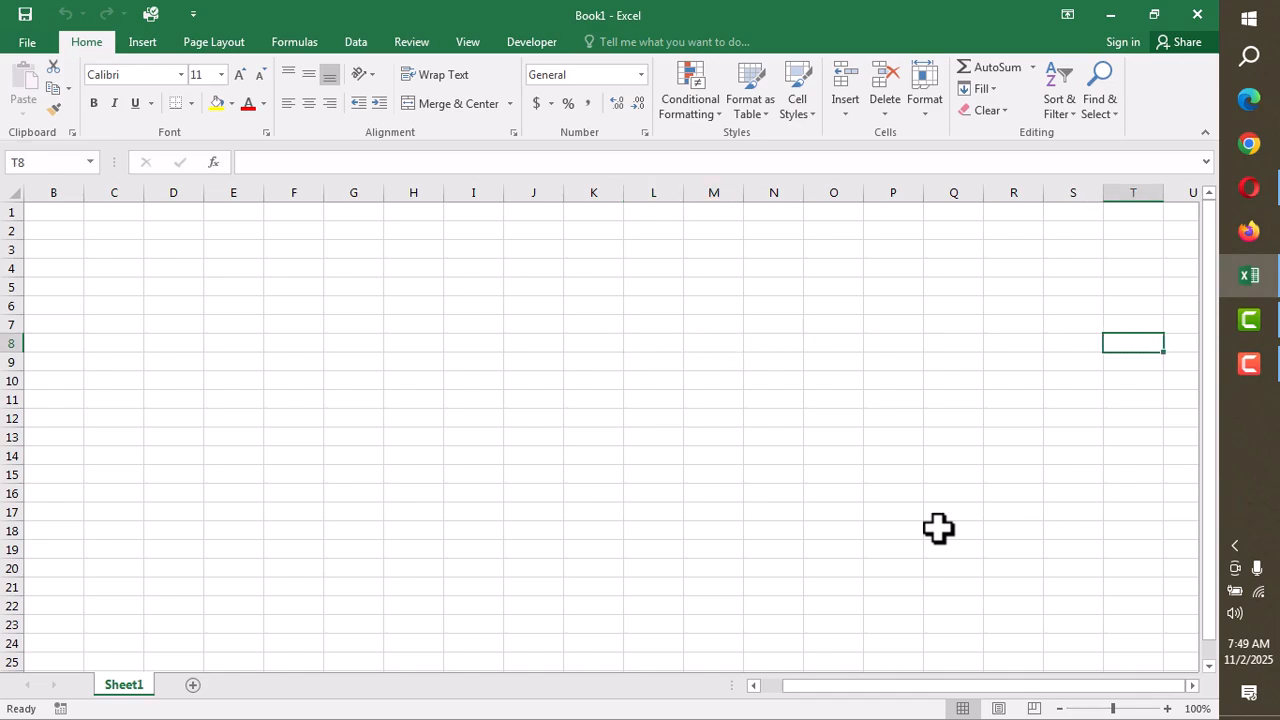
pyautogui.press('Right')
pyautogui.press('Right')
pyautogui.press('Right')
pyautogui.press('Right')
pyautogui.press('Right')
pyautogui.press('Right')
pyautogui.press('Right')
pyautogui.press('Right')
pyautogui.press('Right')
pyautogui.press('Right')
pyautogui.press('Right')
pyautogui.press('Right')
pyautogui.press('Right')
pyautogui.press('Right')
pyautogui.press('Right')
pyautogui.press('Right')
pyautogui.press('Right')
pyautogui.press('Right')
pyautogui.press('Right')
pyautogui.press('Right')
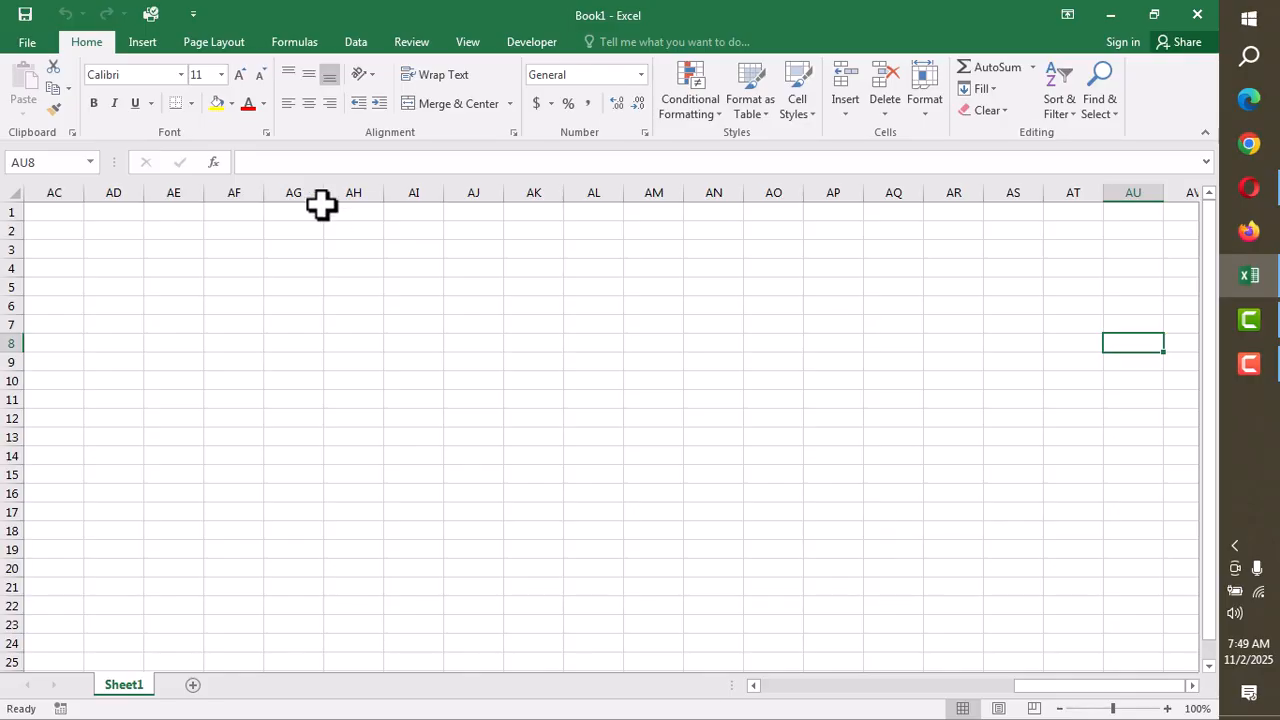
# Move the active cell back along row 8, examining the columns around Z, until A8 is selected
pyautogui.press('Left')
pyautogui.press('Left')
pyautogui.press('Left')
pyautogui.press('Left')
pyautogui.press('Left')
pyautogui.press('Left')
pyautogui.press('Left')
pyautogui.press('Left')
pyautogui.press('Left')
pyautogui.press('Left')
pyautogui.press('Left')
pyautogui.press('Left')
pyautogui.press('Left')
pyautogui.press('Left')
pyautogui.press('Left')
pyautogui.press('Left')
pyautogui.press('Left')
pyautogui.press('Left')
pyautogui.press('Left')
pyautogui.press('Left')
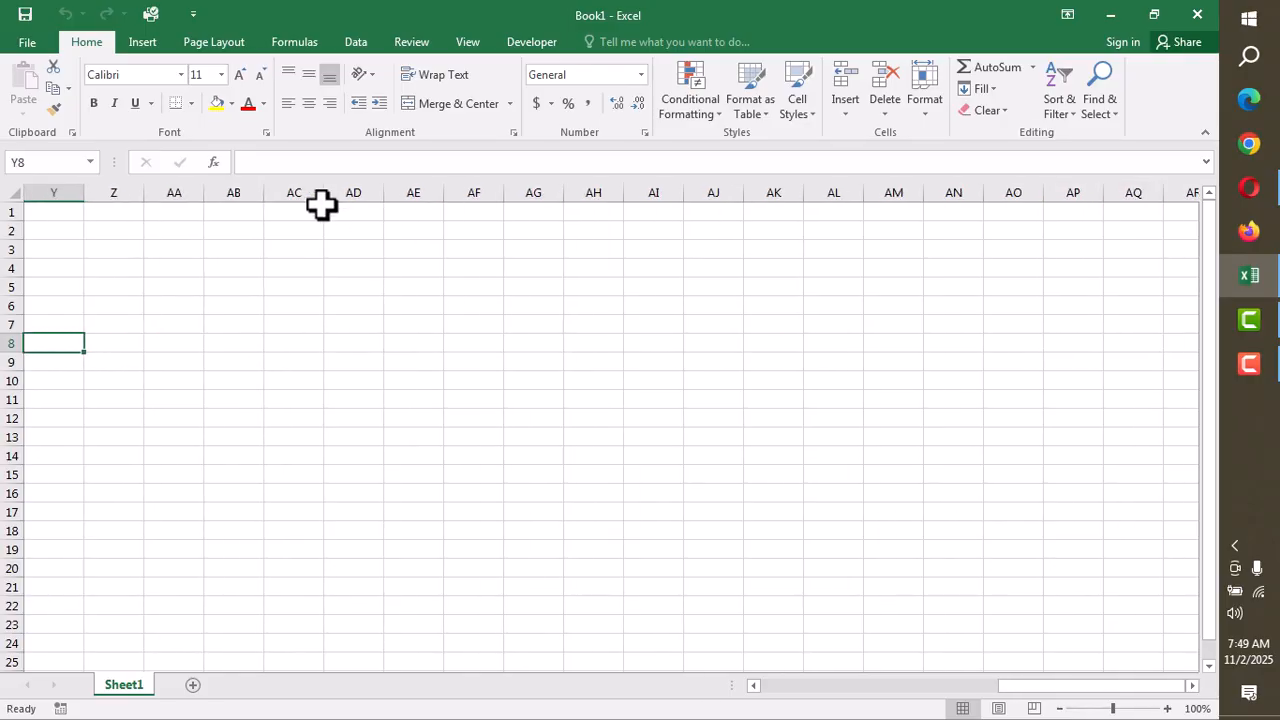
pyautogui.click(131, 341)
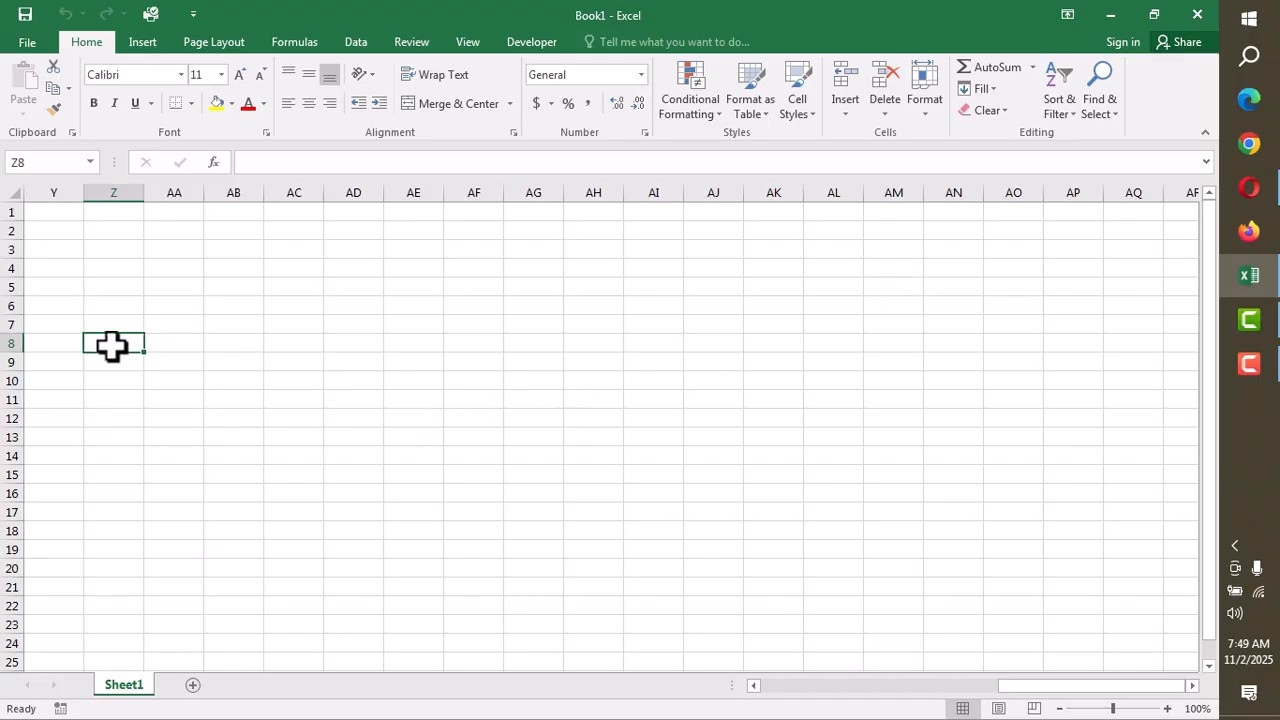
pyautogui.press('Left')
pyautogui.press('Left')
pyautogui.press('Left')
pyautogui.press('Left')
pyautogui.press('Left')
pyautogui.press('Left')
pyautogui.press('Left')
pyautogui.press('Left')
pyautogui.press('Left')
pyautogui.press('Left')
pyautogui.press('Left')
pyautogui.press('Left')
pyautogui.press('Left')
pyautogui.press('Left')
pyautogui.press('Left')
pyautogui.press('Left')
pyautogui.press('Left')
pyautogui.press('Left')
pyautogui.press('Left')
pyautogui.press('Left')
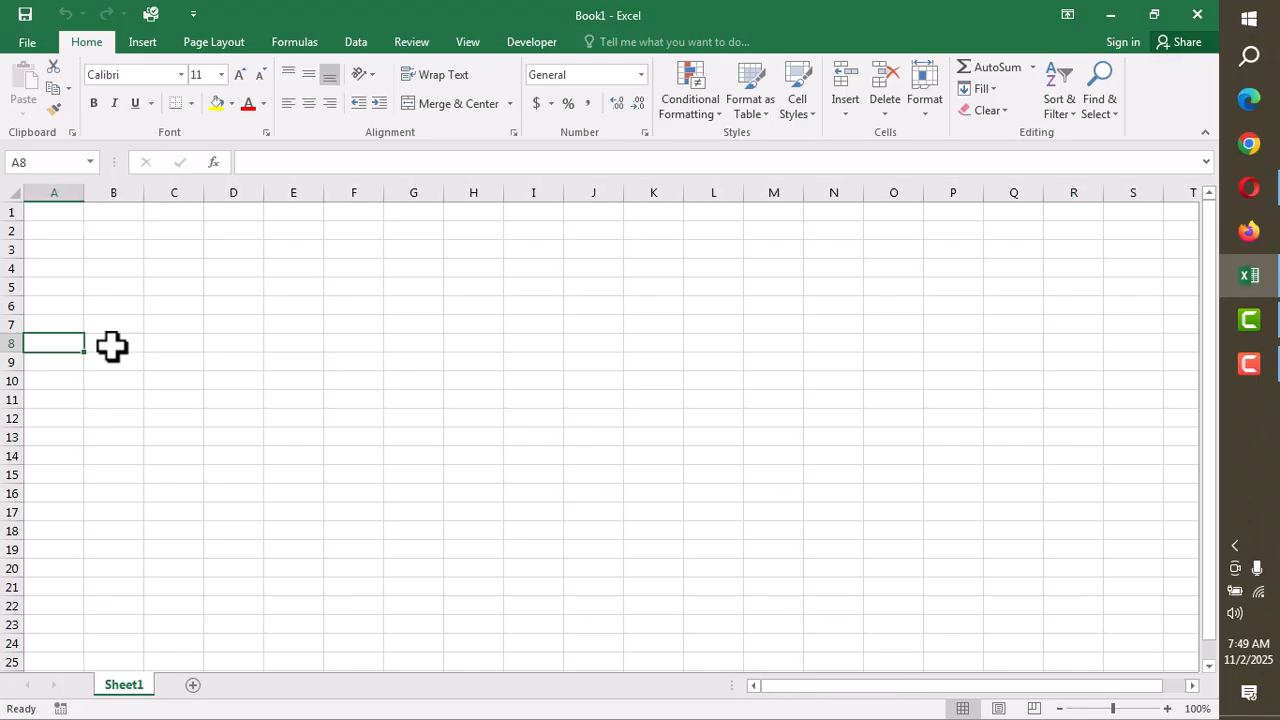
# Examine the row numbering far down Sheet1 and return to row 1
pyautogui.scroll(-20, 111, 346)
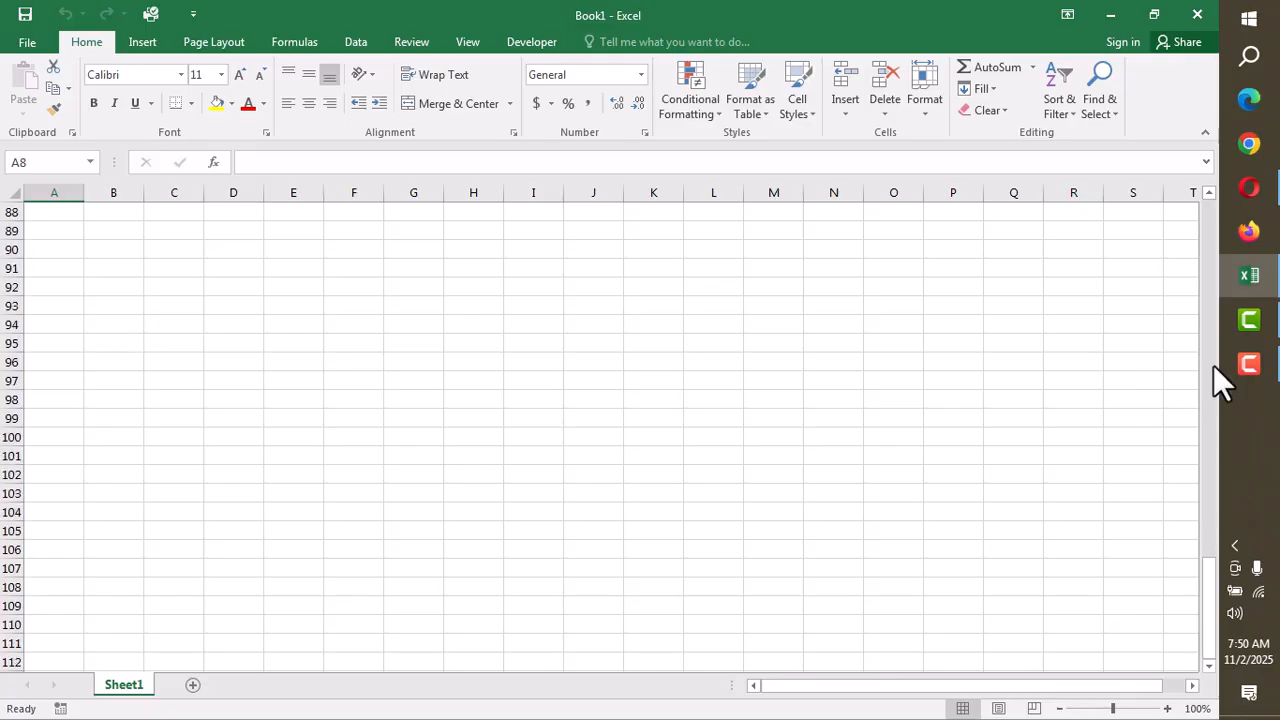
pyautogui.scroll(-20, 5, 556)
pyautogui.scroll(-14, 5, 553)
pyautogui.scroll(20, 5, 553)
pyautogui.scroll(20, 10, 550)
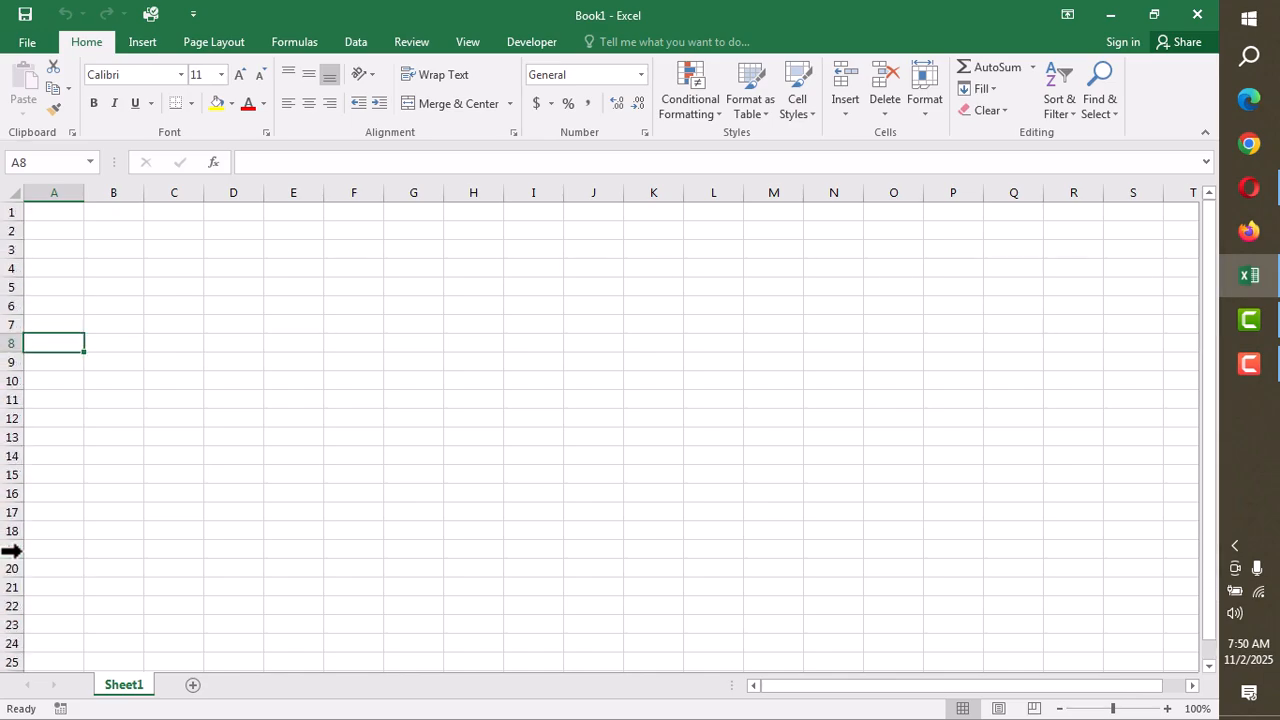
# Select individual cells across Sheet1, including B3, K9 and J10, to examine what a cell is
pyautogui.click(115, 250)
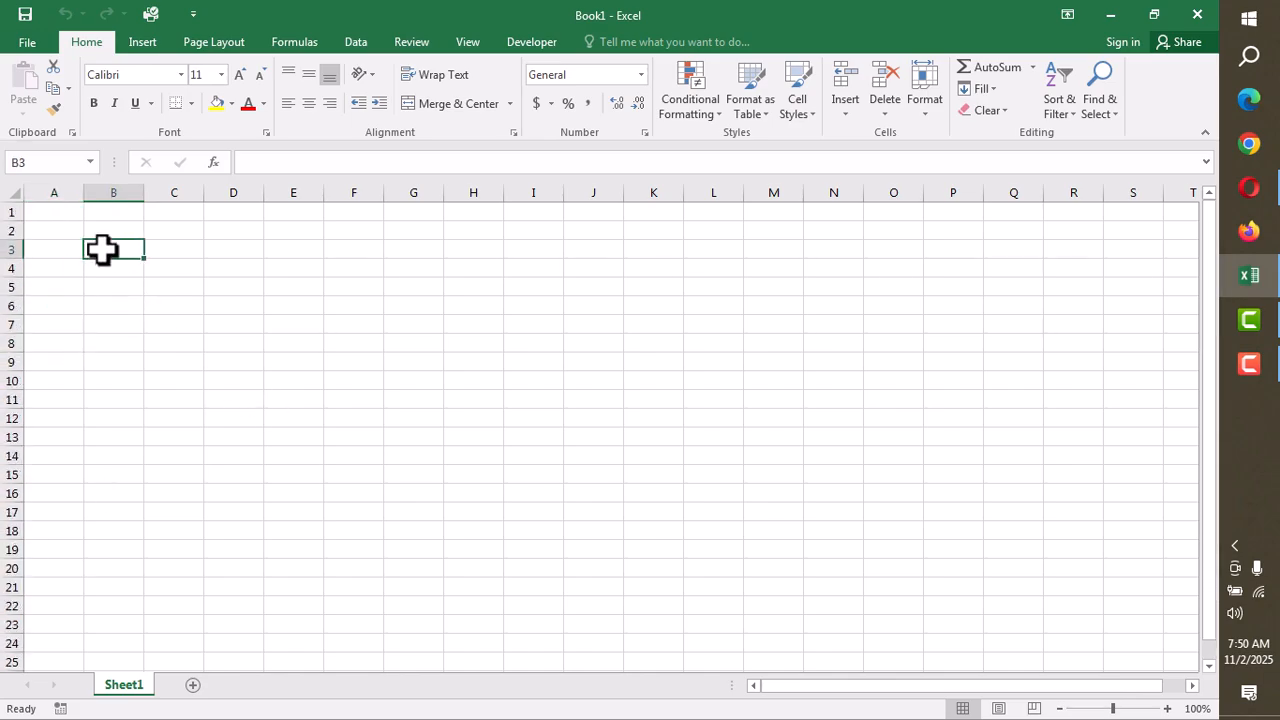
pyautogui.click(152, 245)
pyautogui.click(124, 247)
pyautogui.click(149, 341)
pyautogui.click(353, 313)
pyautogui.click(632, 360)
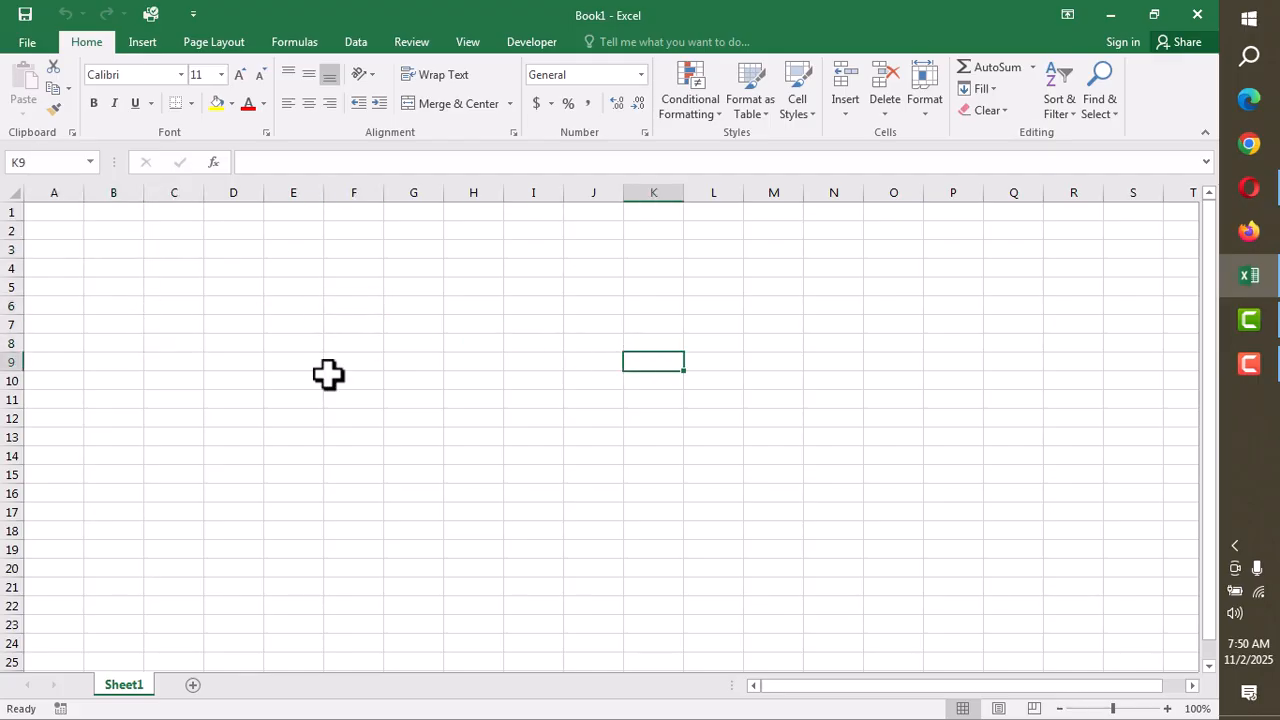
pyautogui.click(377, 343)
pyautogui.click(569, 377)
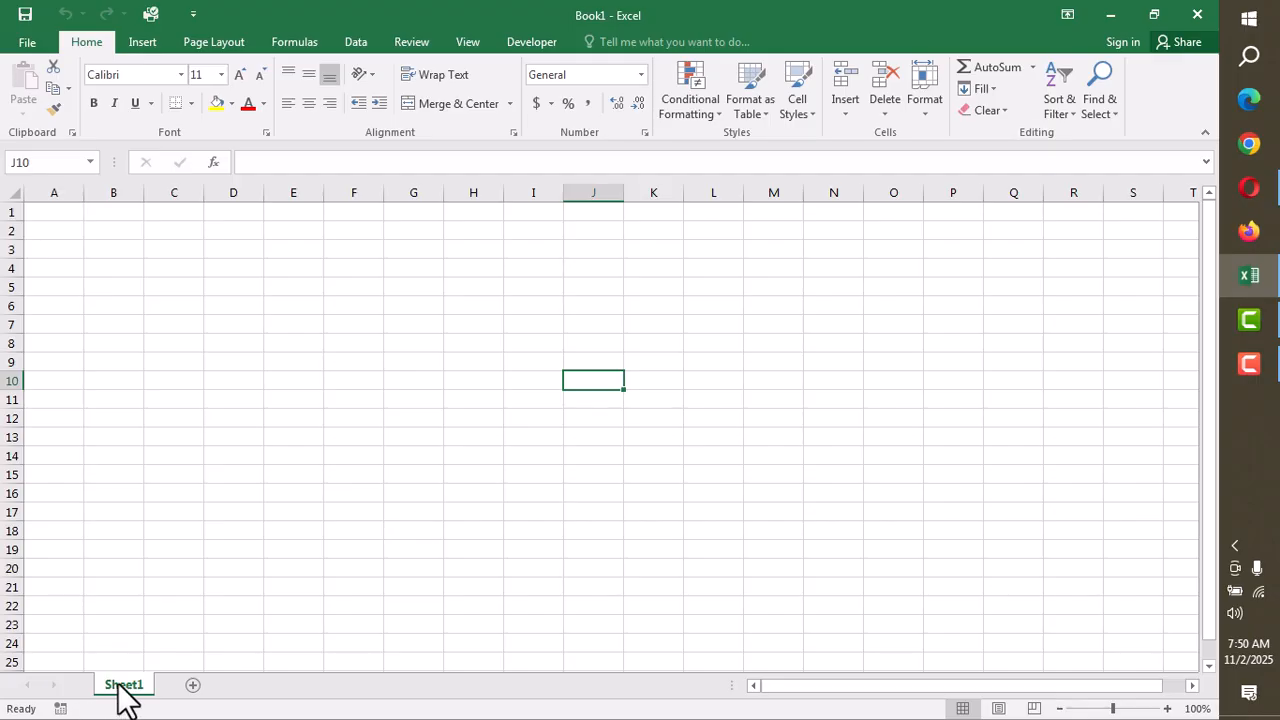
# Add three new worksheets to the workbook after Sheet1
pyautogui.click(193, 686)
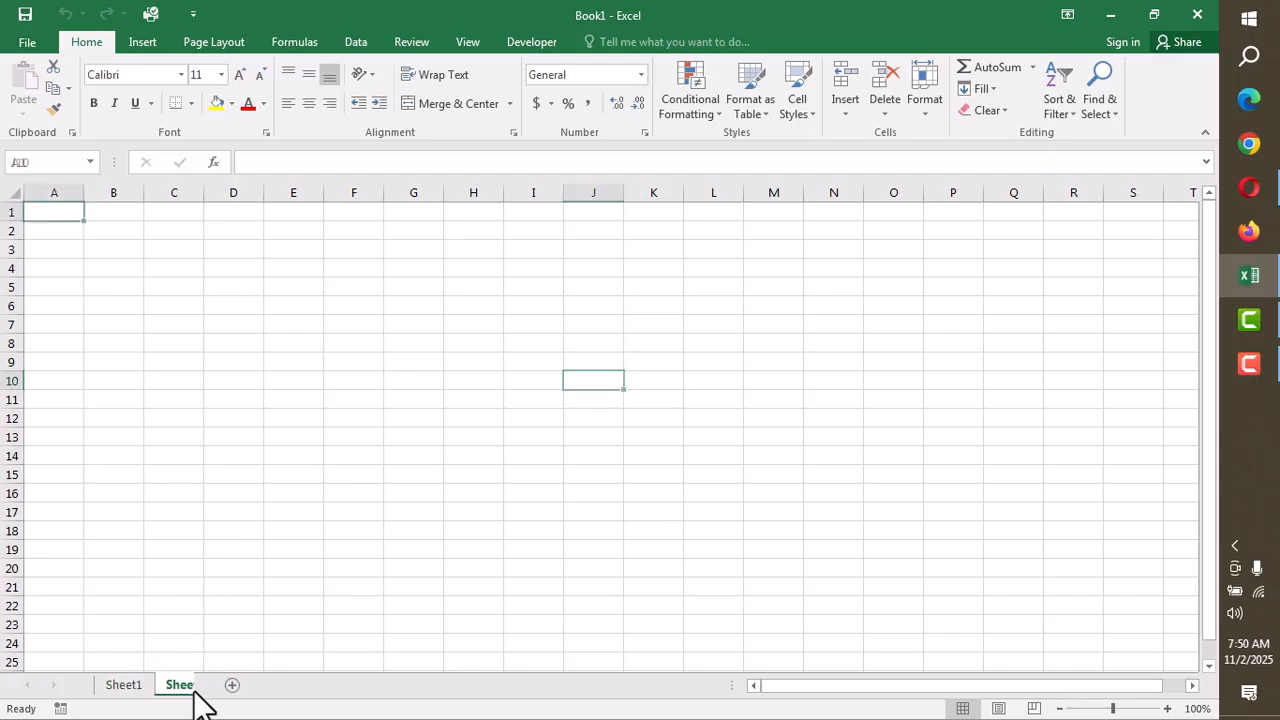
pyautogui.click(252, 686)
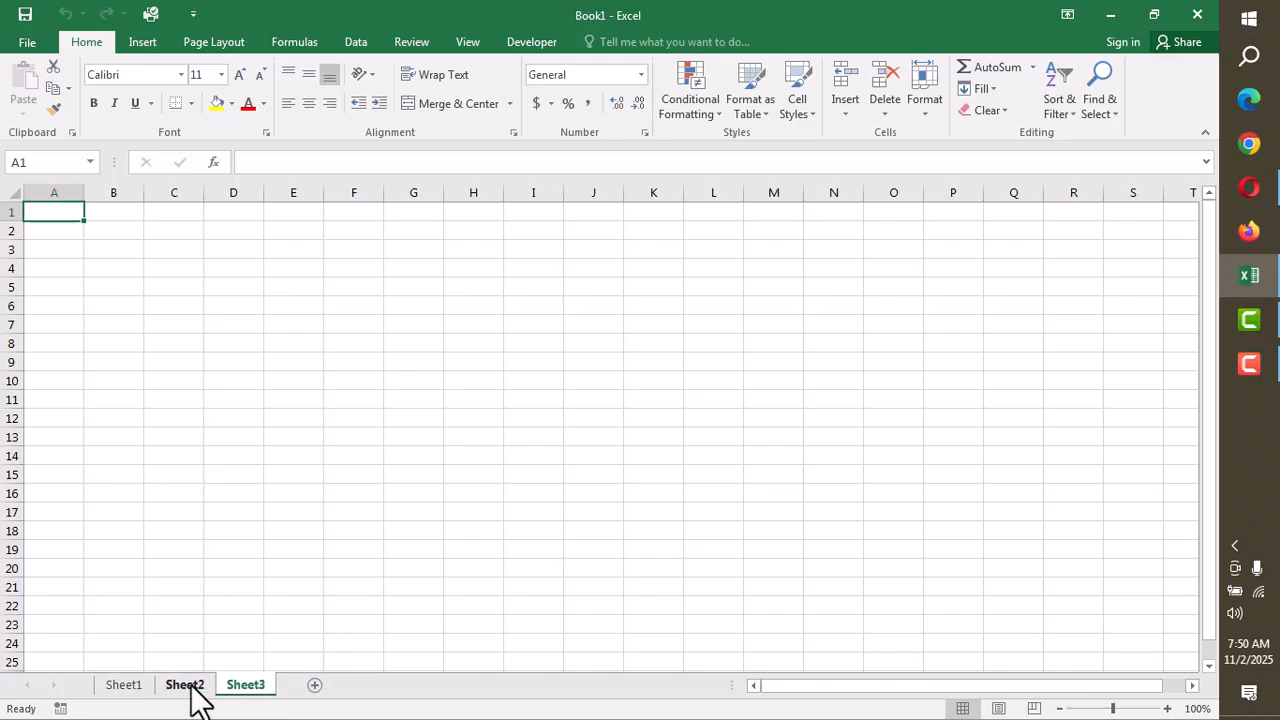
pyautogui.click(315, 686)
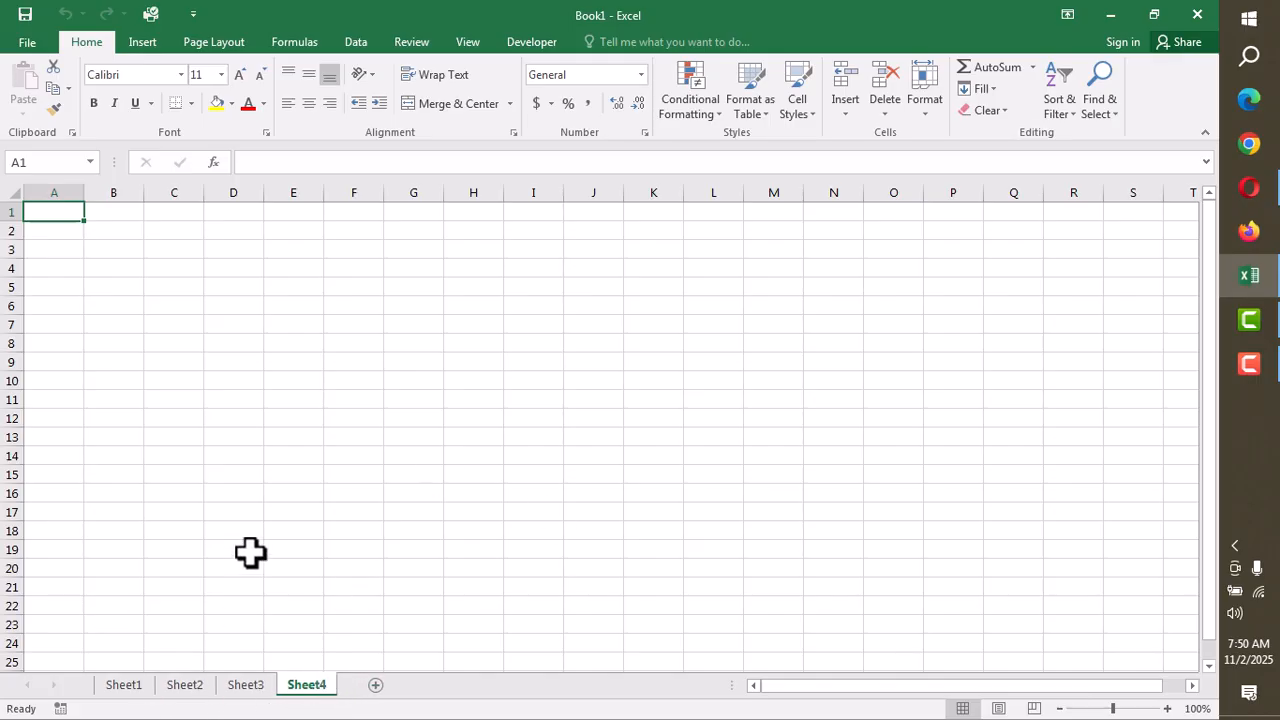
# Switch between Sheet1, Sheet2, Sheet3 and Sheet4 to compare the worksheets, finishing on Sheet1
pyautogui.click(128, 686)
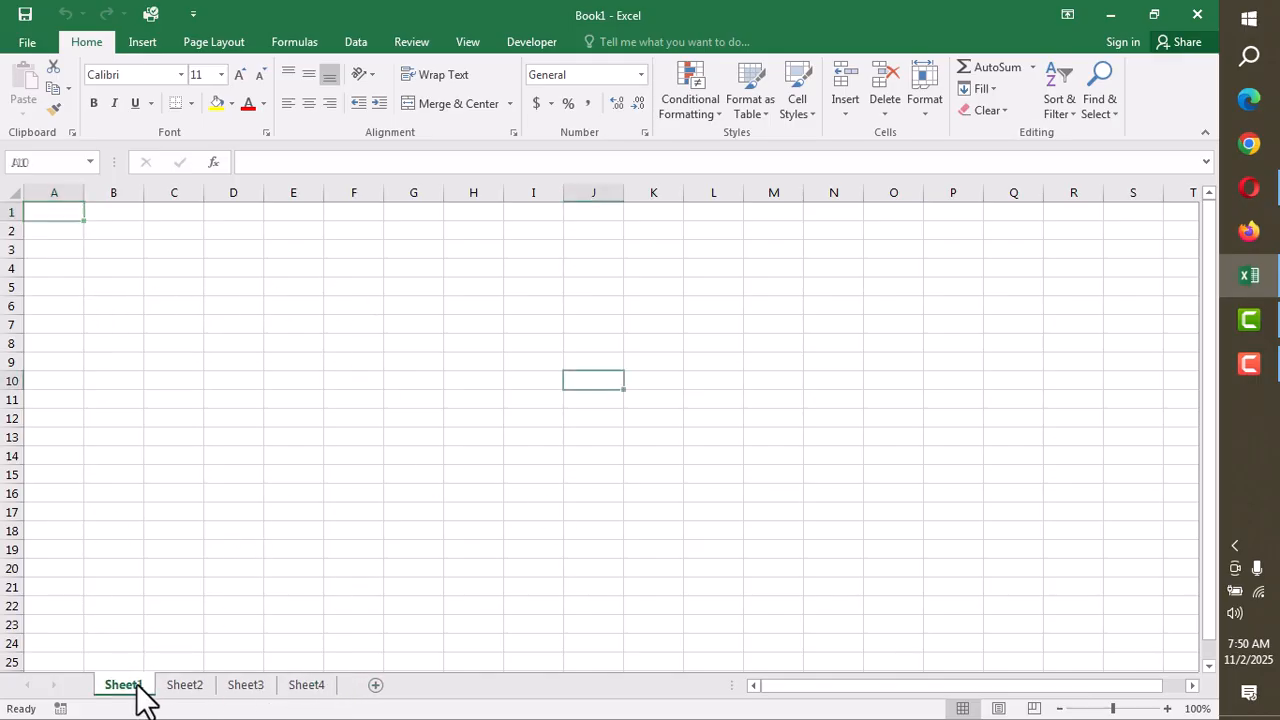
pyautogui.click(208, 366)
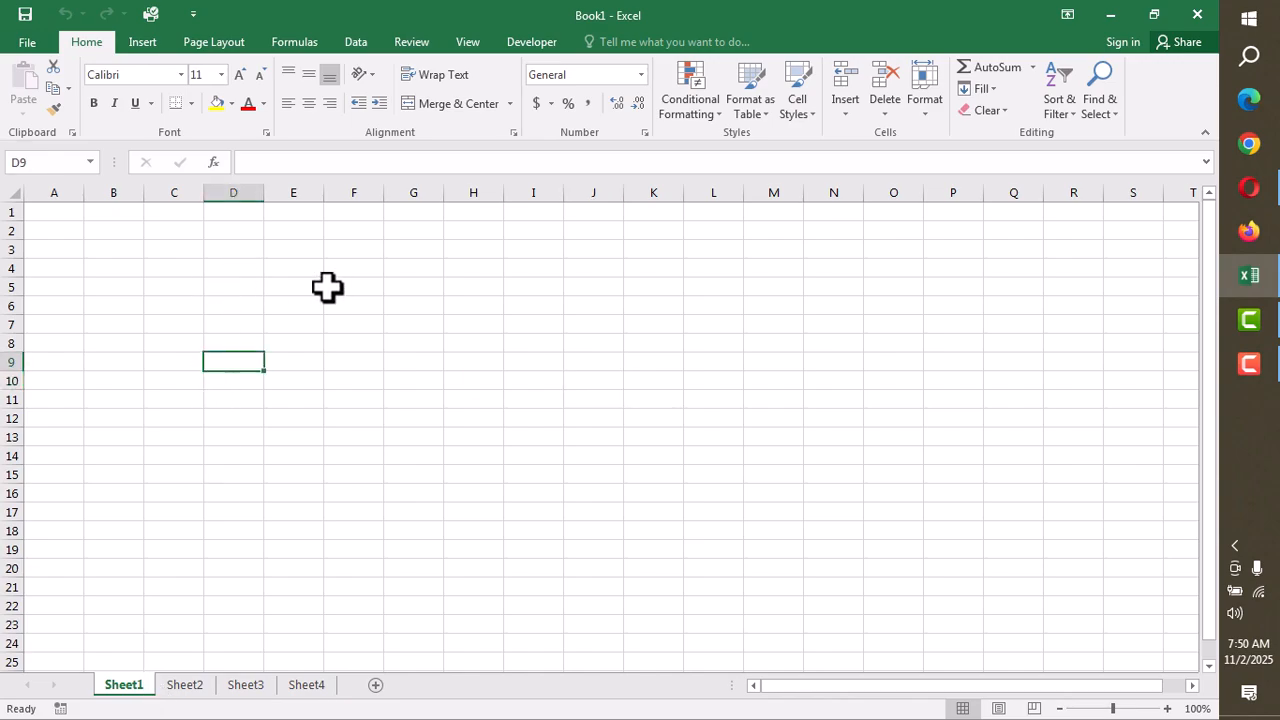
pyautogui.click(183, 686)
pyautogui.click(244, 687)
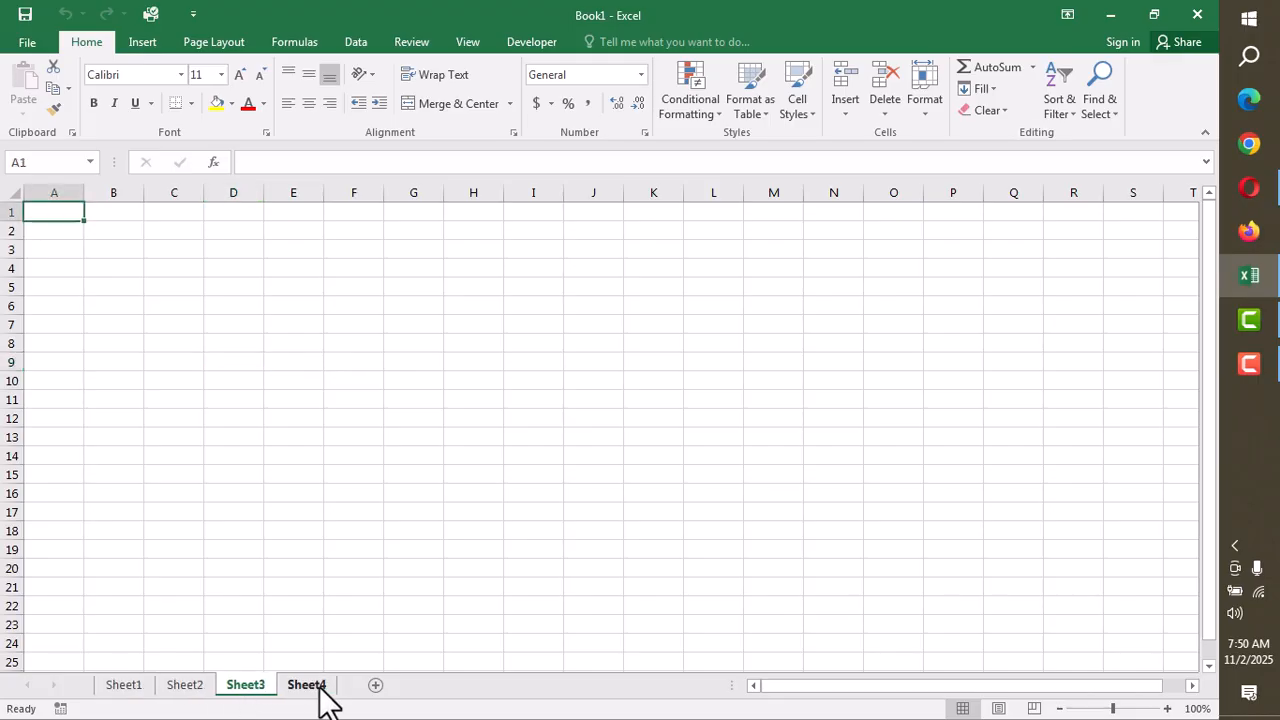
pyautogui.click(318, 686)
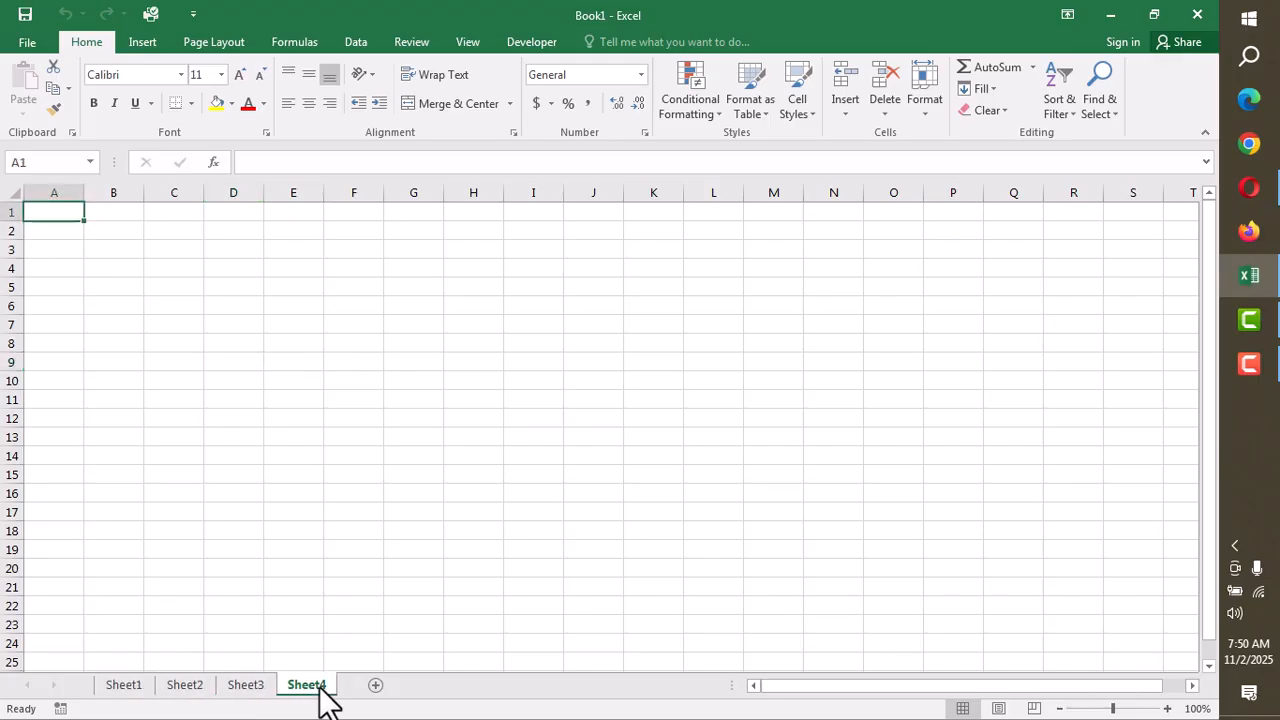
pyautogui.click(121, 688)
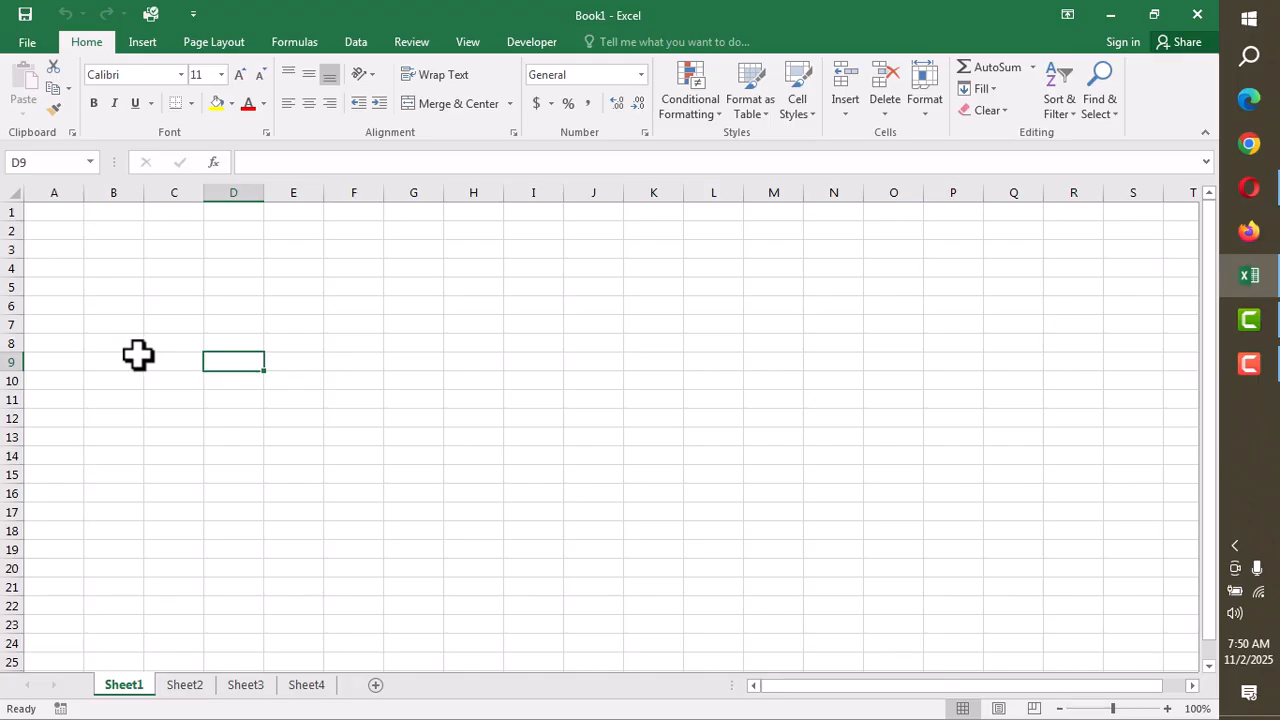
pyautogui.click(300, 688)
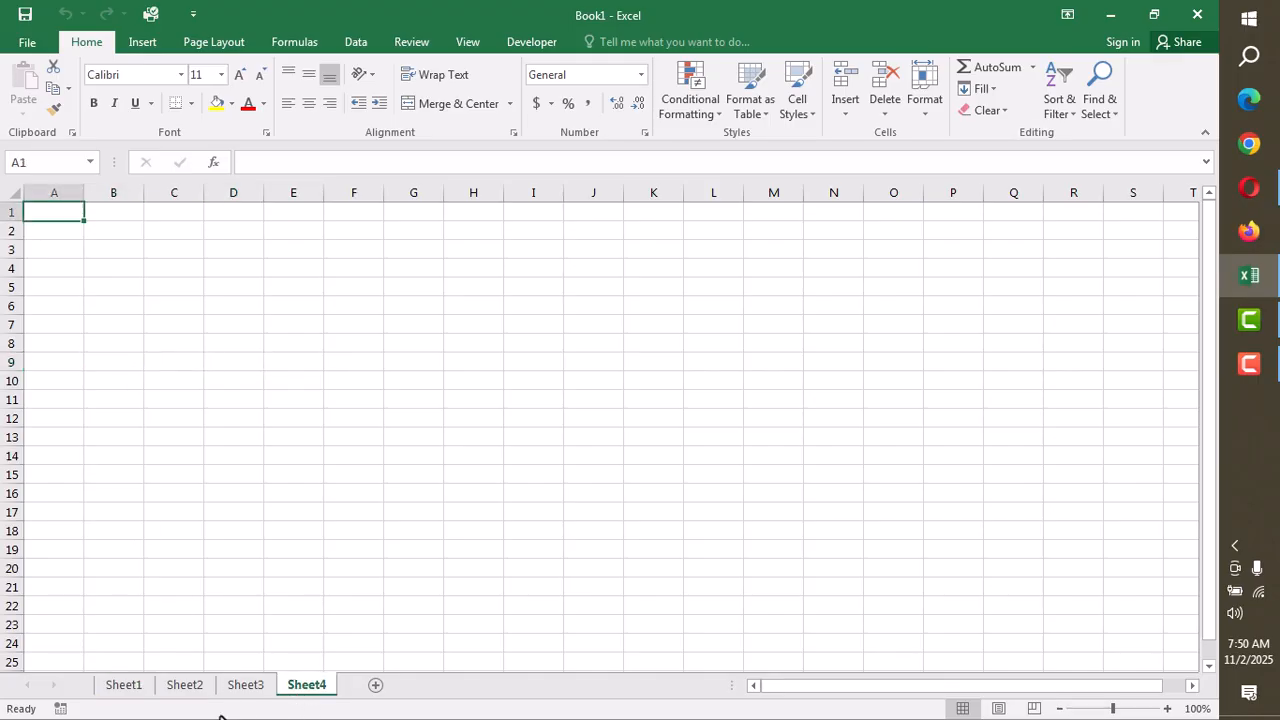
pyautogui.click(140, 686)
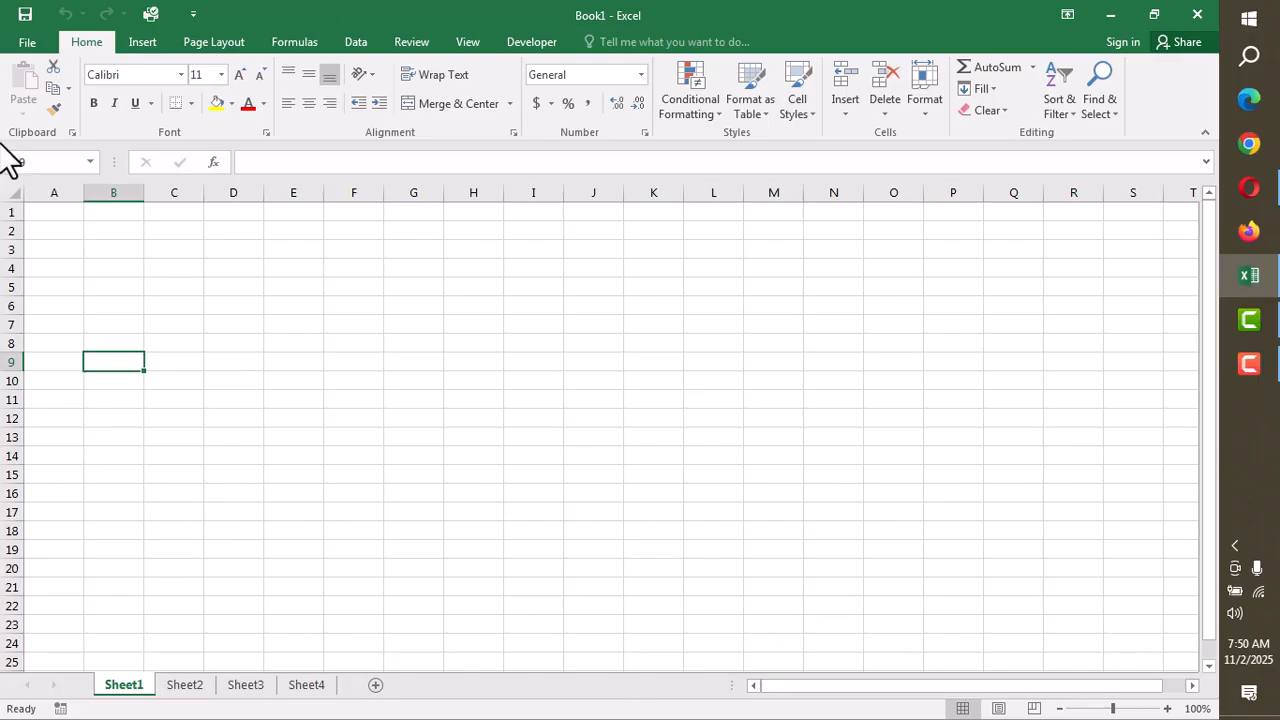
# On Sheet2, highlight a large block of cells starting at A1, and select the single cells F6 and C5
pyautogui.click(188, 690)
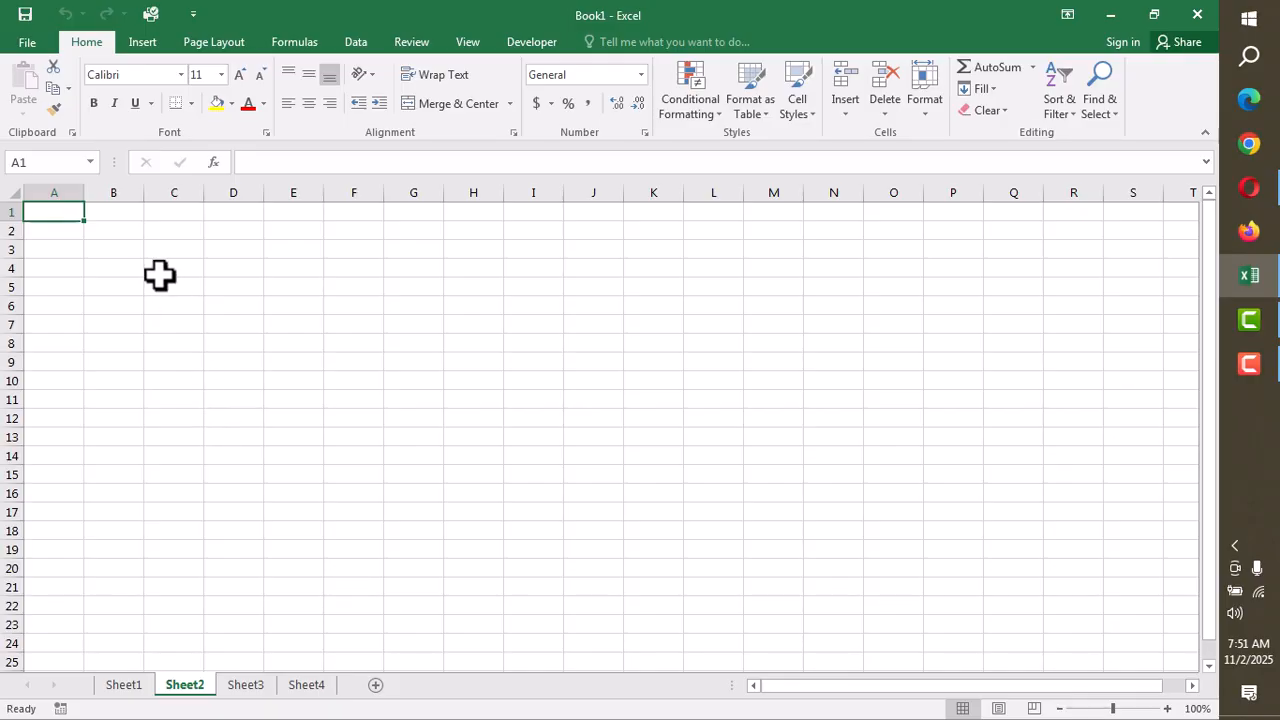
pyautogui.moveTo(35, 213)
pyautogui.mouseDown()
pyautogui.moveTo(69, 431)
pyautogui.moveTo(551, 614)
pyautogui.moveTo(845, 657)
pyautogui.mouseUp()
pyautogui.click(369, 310)
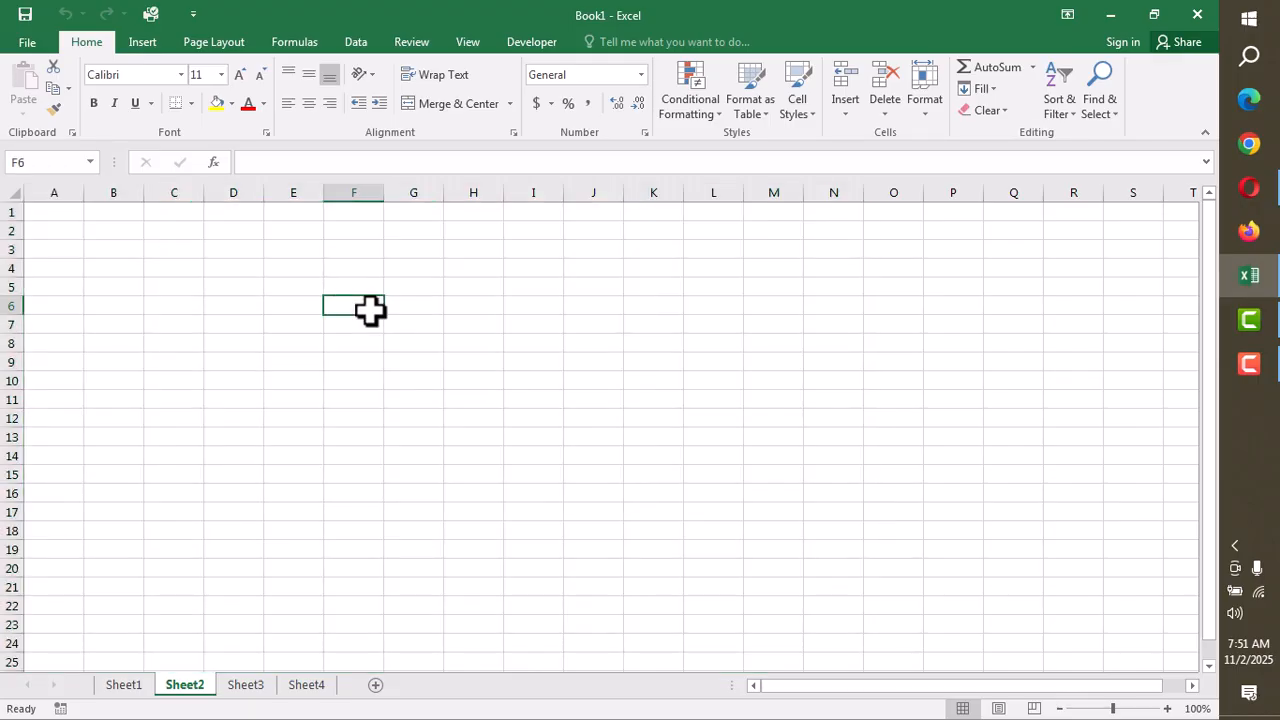
pyautogui.click(181, 287)
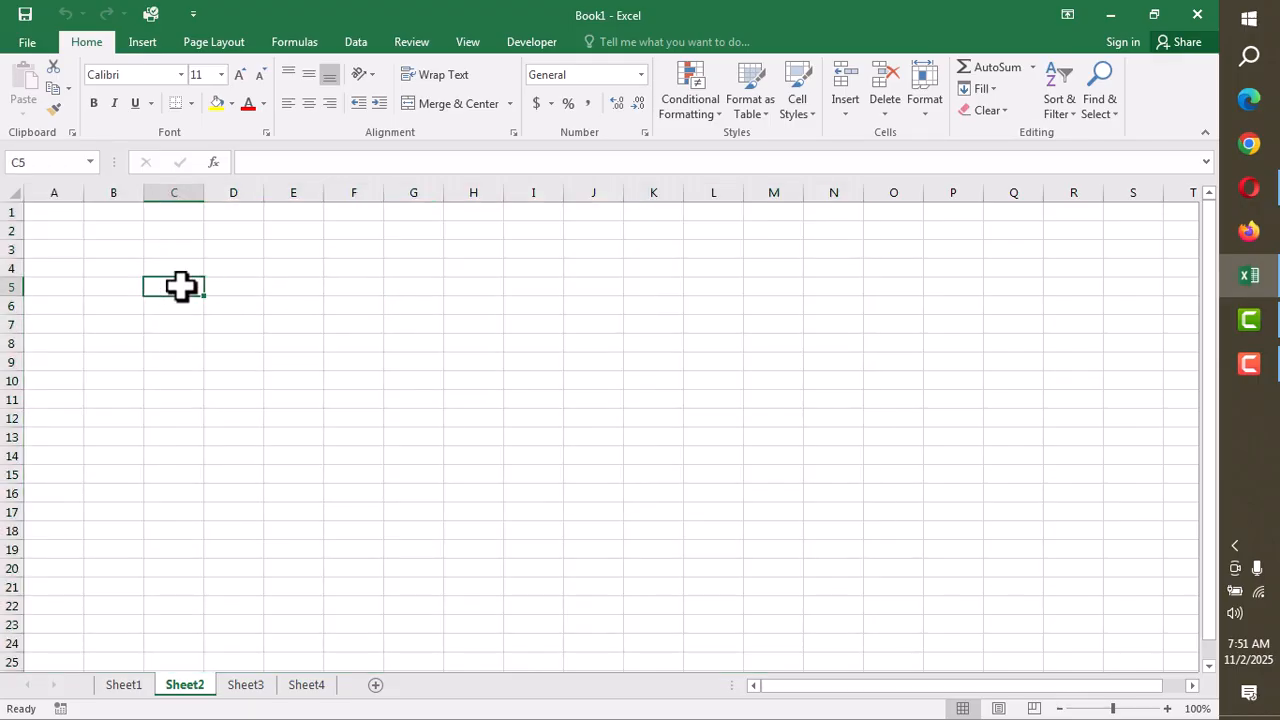
# View Sheet1, Sheet2 and Sheet3 one after another, ending on Sheet3
pyautogui.click(130, 686)
pyautogui.click(188, 688)
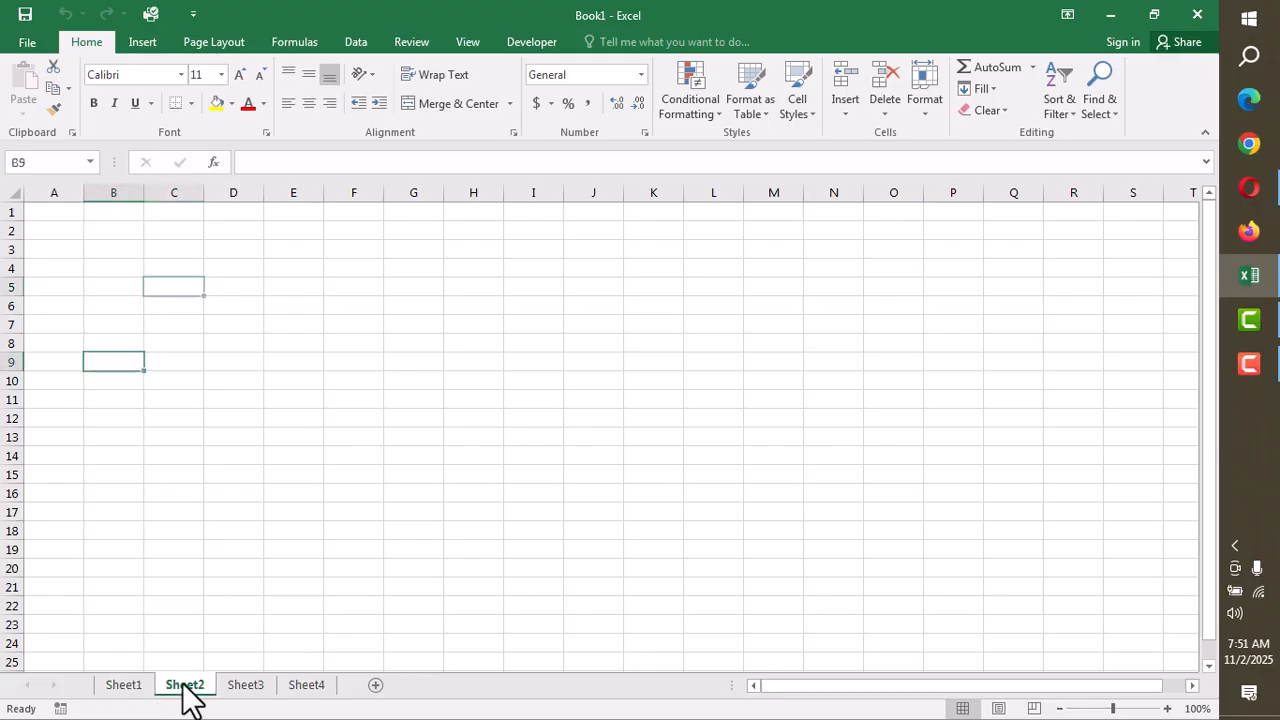
pyautogui.click(245, 688)
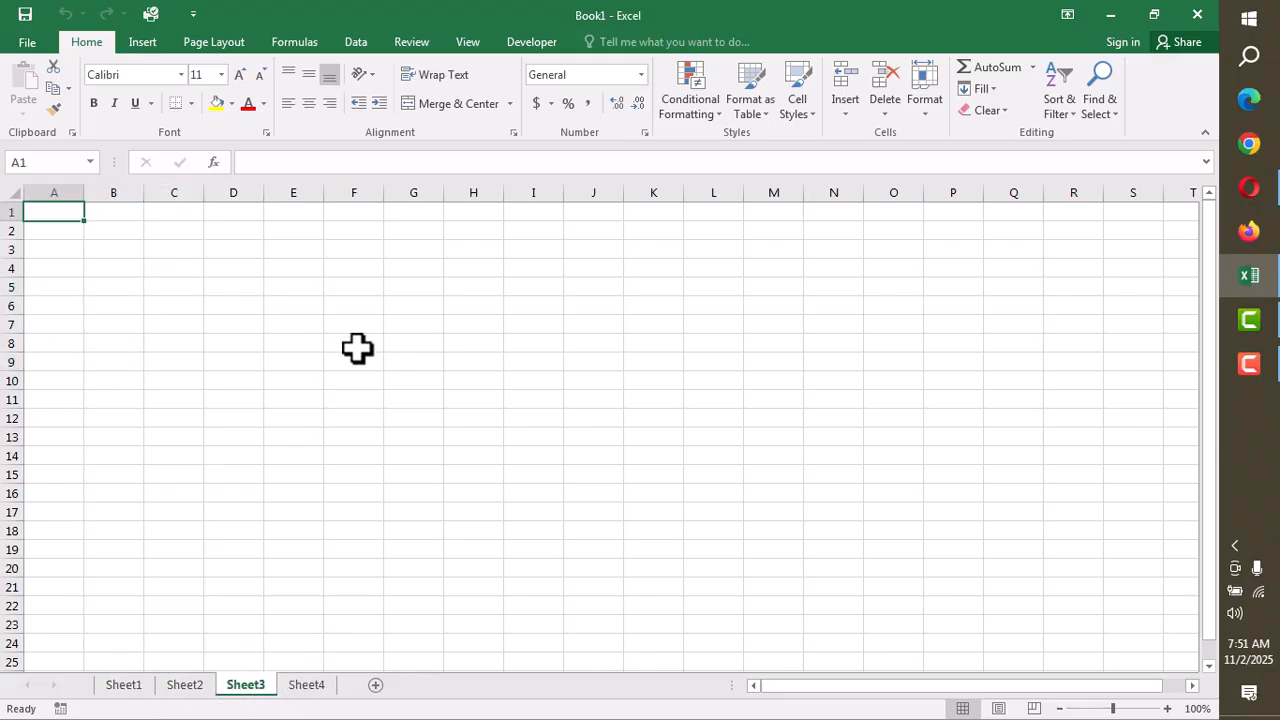